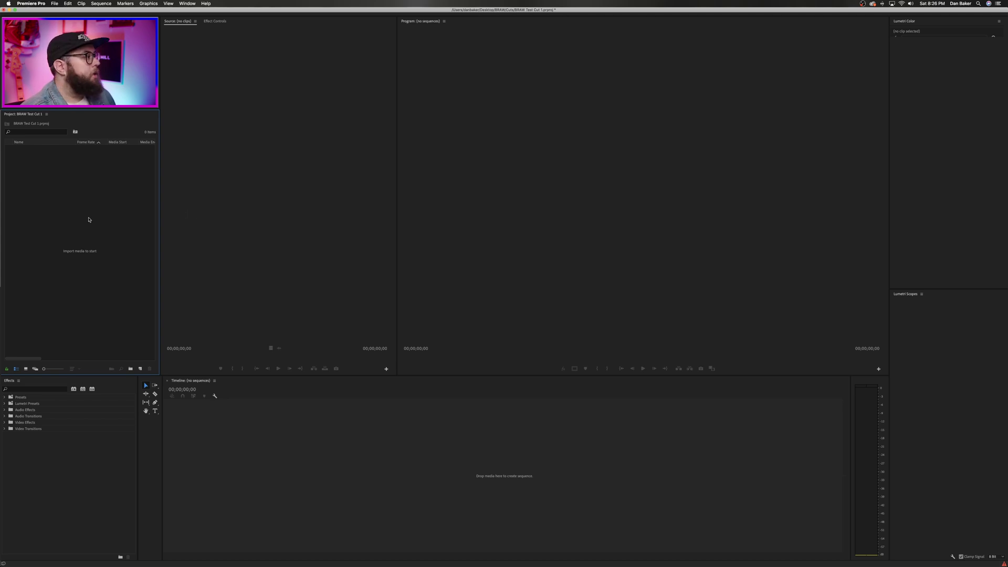
# Import the BRAW footage folder into the empty project as a bin.
pyautogui.doubleClick(122, 198)
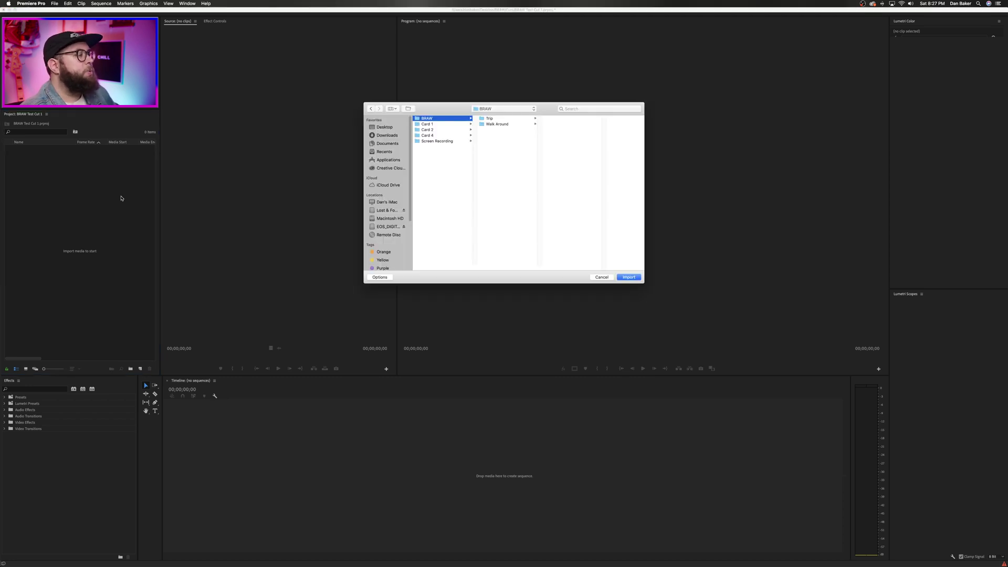
pyautogui.click(623, 276)
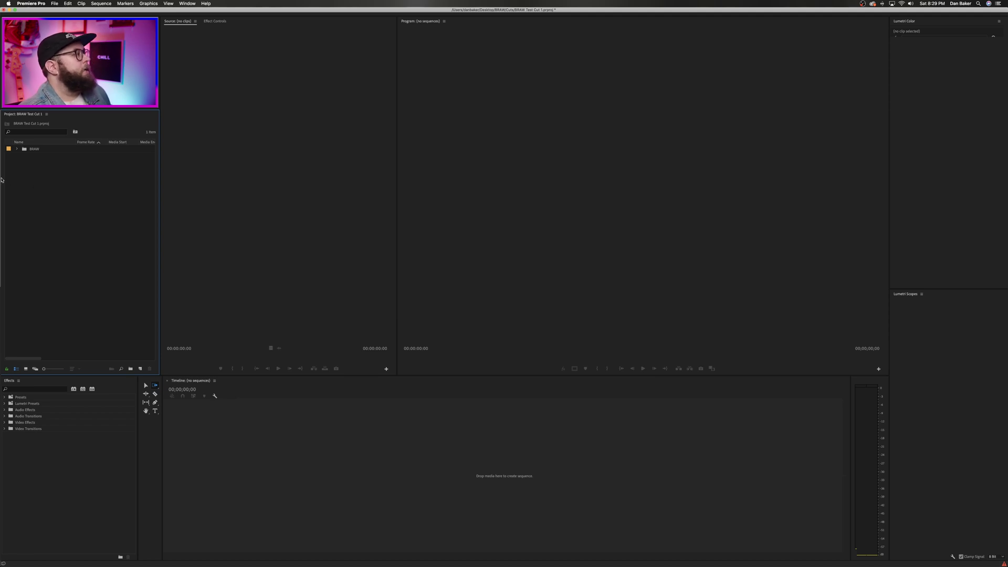
# Open Trip clip A008_05221527_C in the source viewer and play it at 1/8 resolution.
pyautogui.click(18, 150)
pyautogui.doubleClick(40, 164)
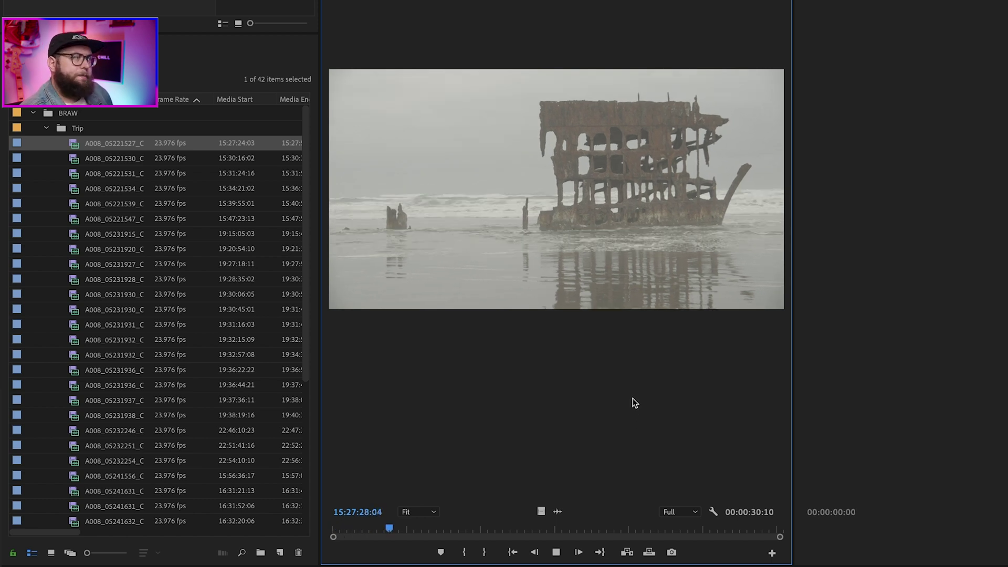
pyautogui.click(681, 513)
pyautogui.click(680, 552)
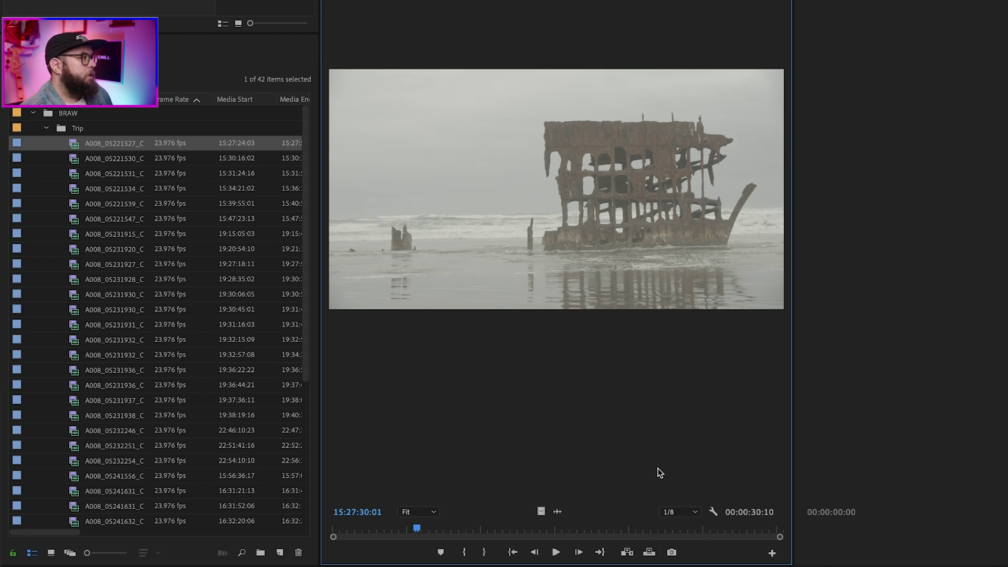
pyautogui.press('space')
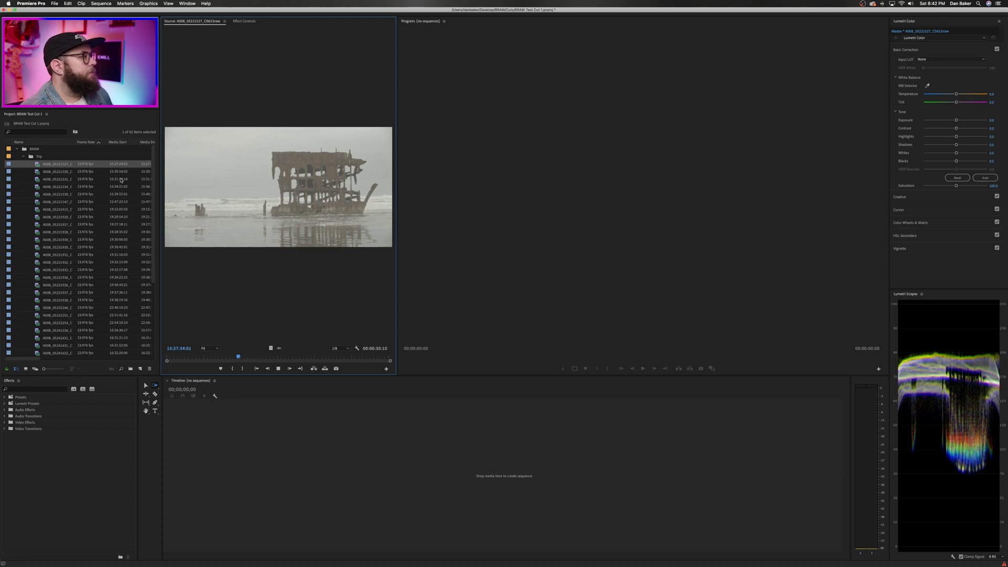
pyautogui.click(37, 164)
# Create and render a new sequence from the first Trip shipwreck clip.
pyautogui.rightClick(36, 164)
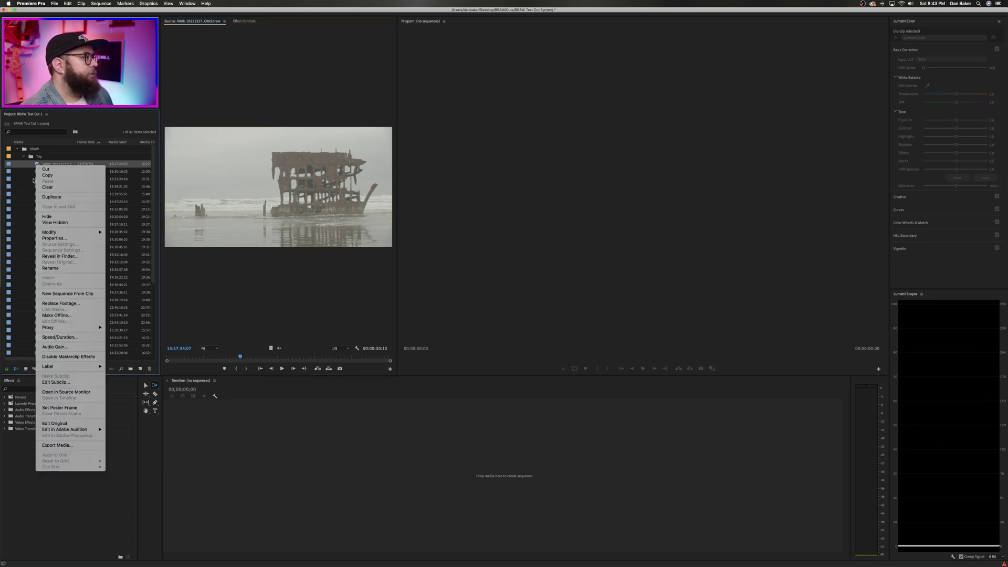
pyautogui.click(54, 294)
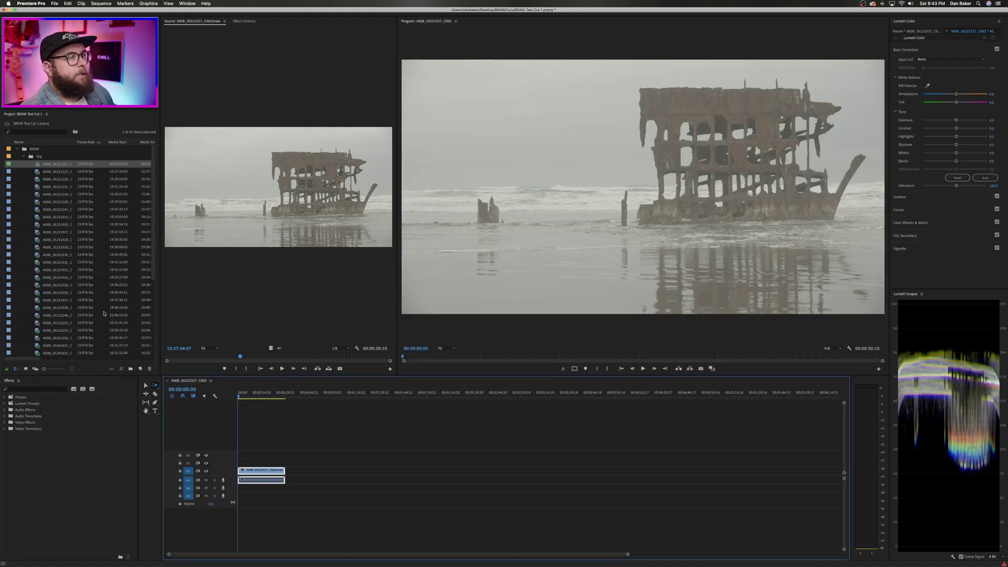
pyautogui.press('Return')
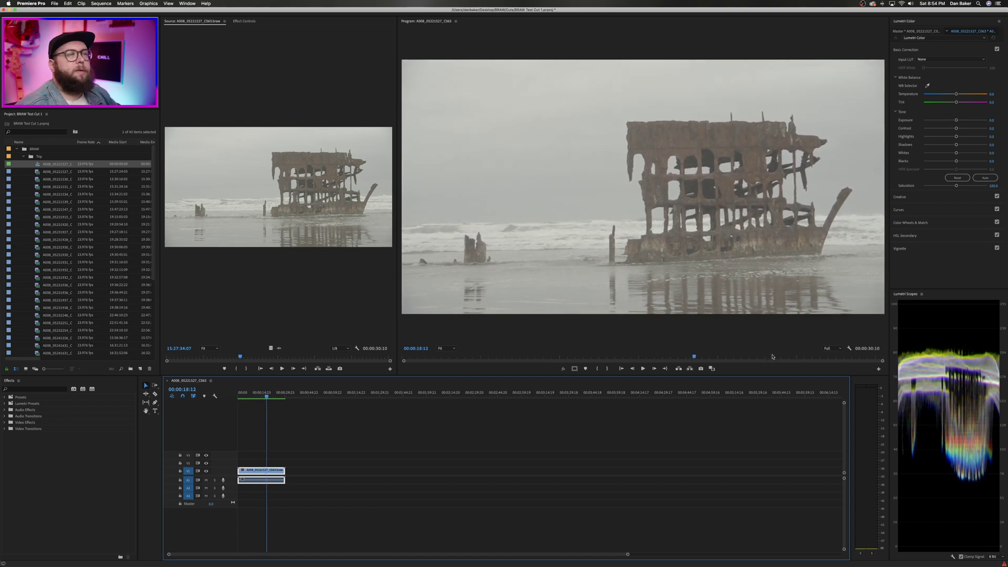
pyautogui.click(506, 437)
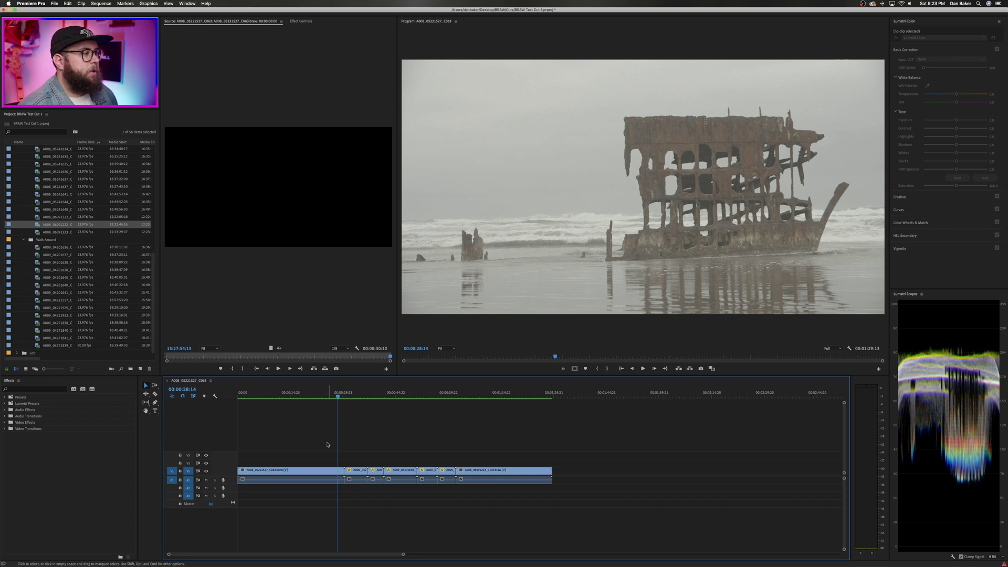
# Show the BRAW Studio Source Settings for master clip A009_04201636_C009 in Effect Controls.
pyautogui.click(358, 394)
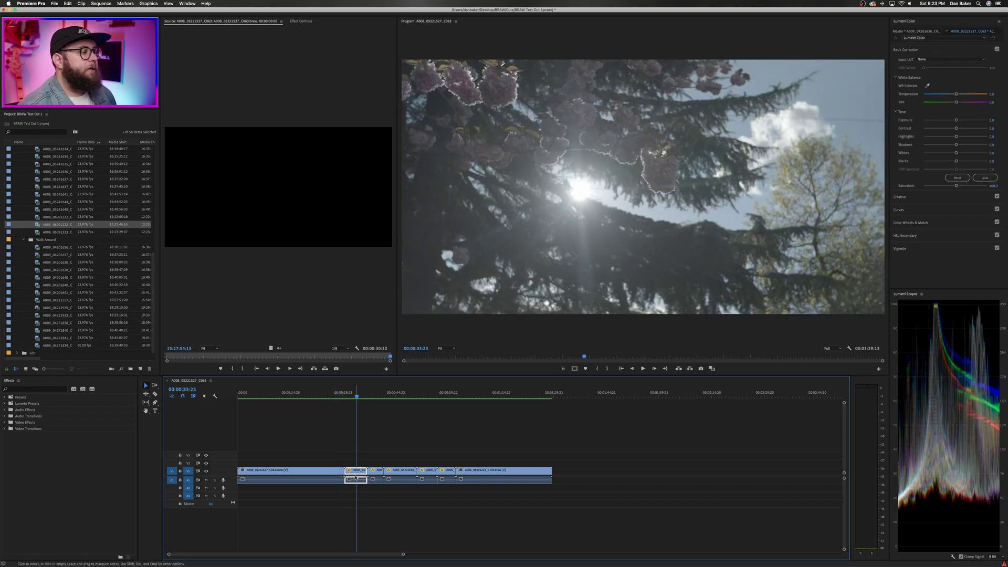
pyautogui.doubleClick(355, 476)
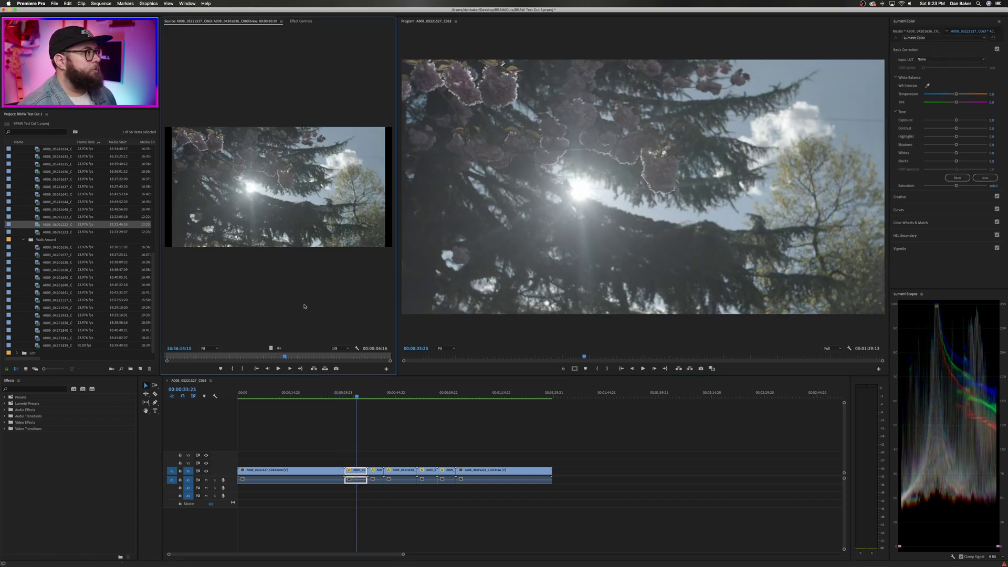
pyautogui.click(301, 22)
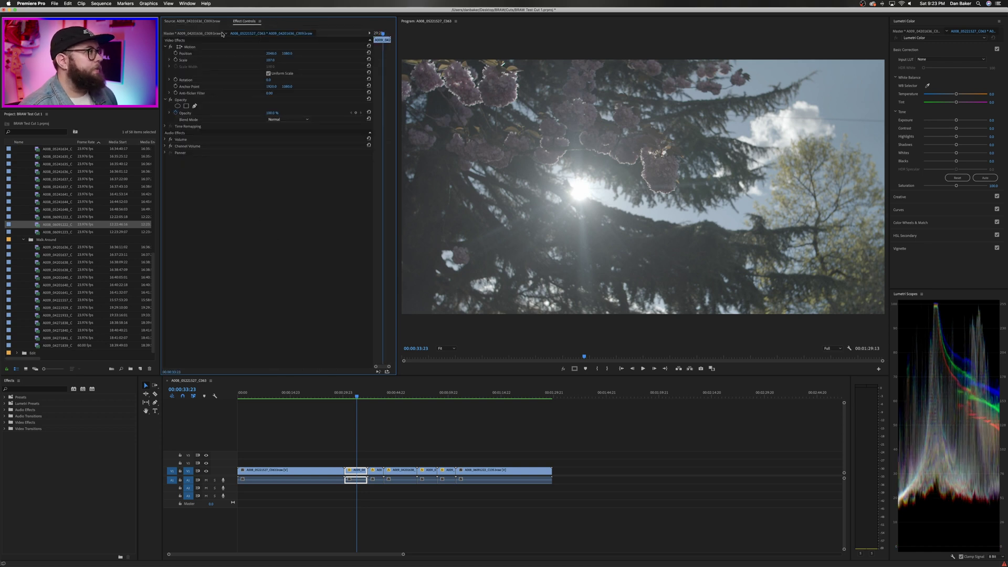
pyautogui.click(205, 34)
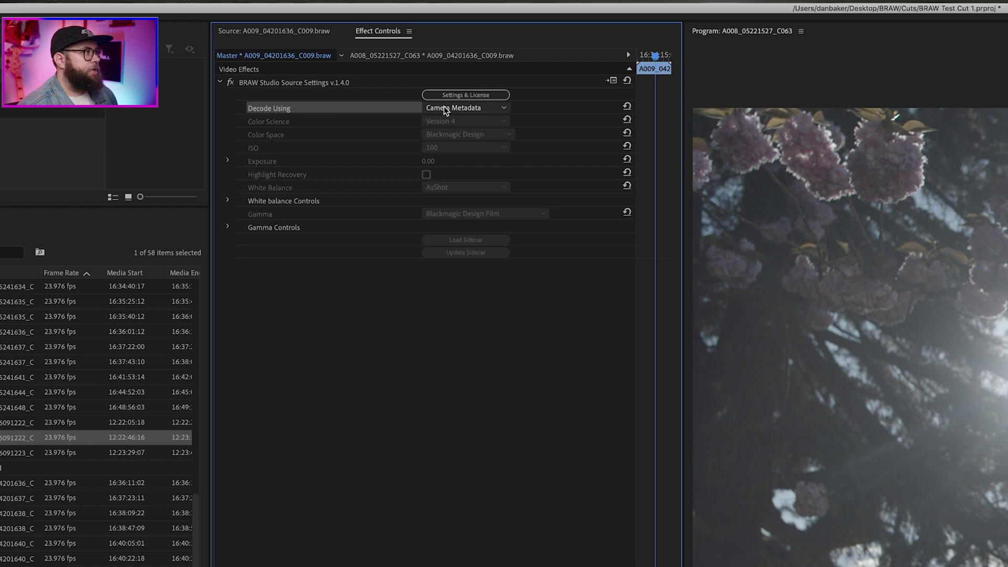
# Switch Decode Using from Camera Metadata to Clip in the BRAW source settings.
pyautogui.click(441, 109)
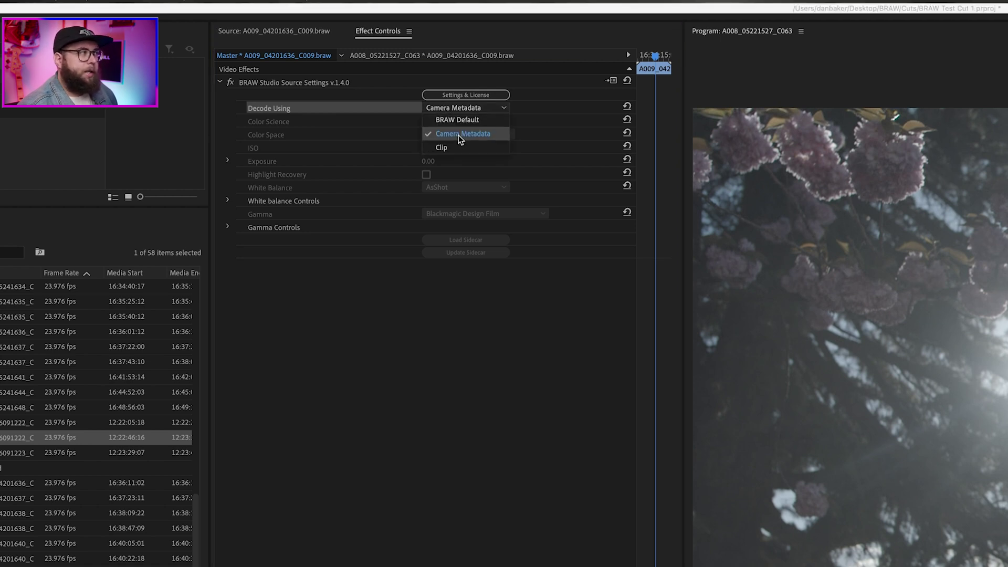
pyautogui.click(455, 148)
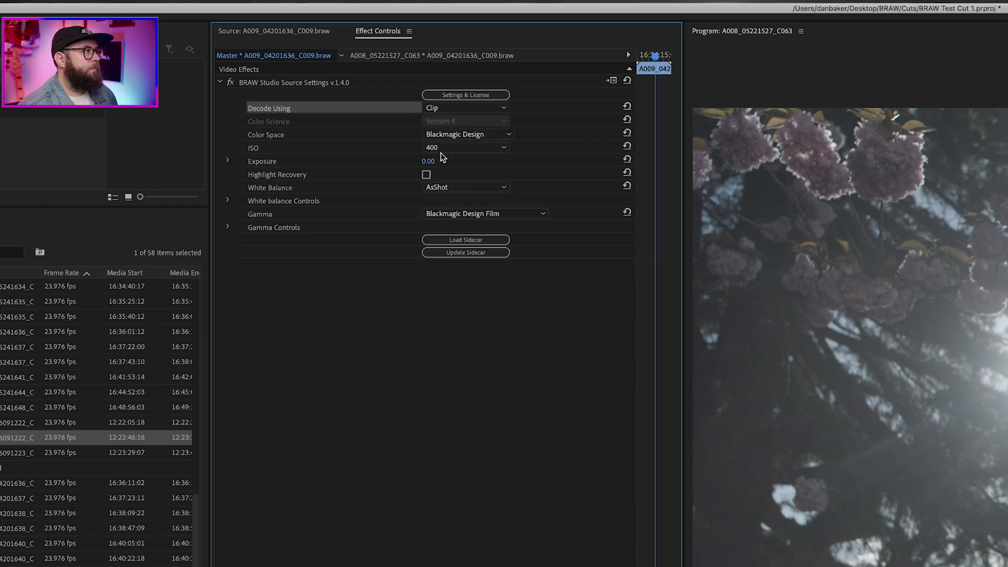
pyautogui.click(258, 147)
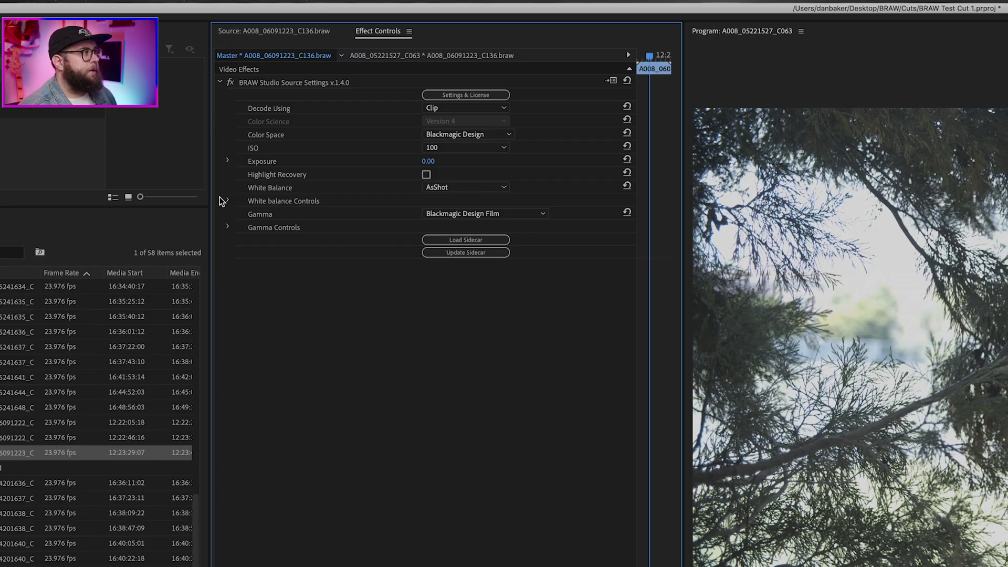
# Expand the white balance controls and try the Daylight, Cloudy and Shade presets.
pyautogui.click(228, 200)
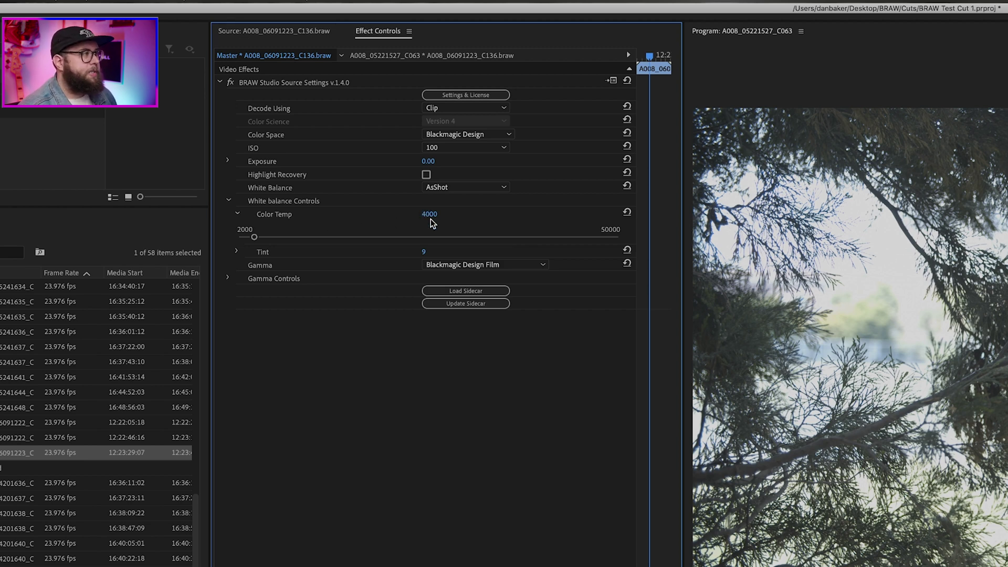
pyautogui.click(450, 188)
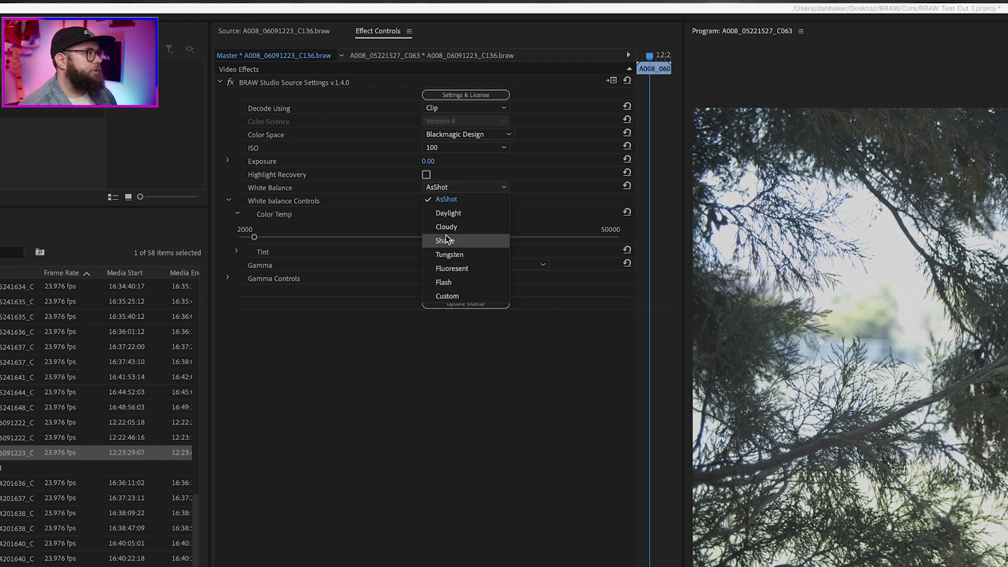
pyautogui.click(477, 218)
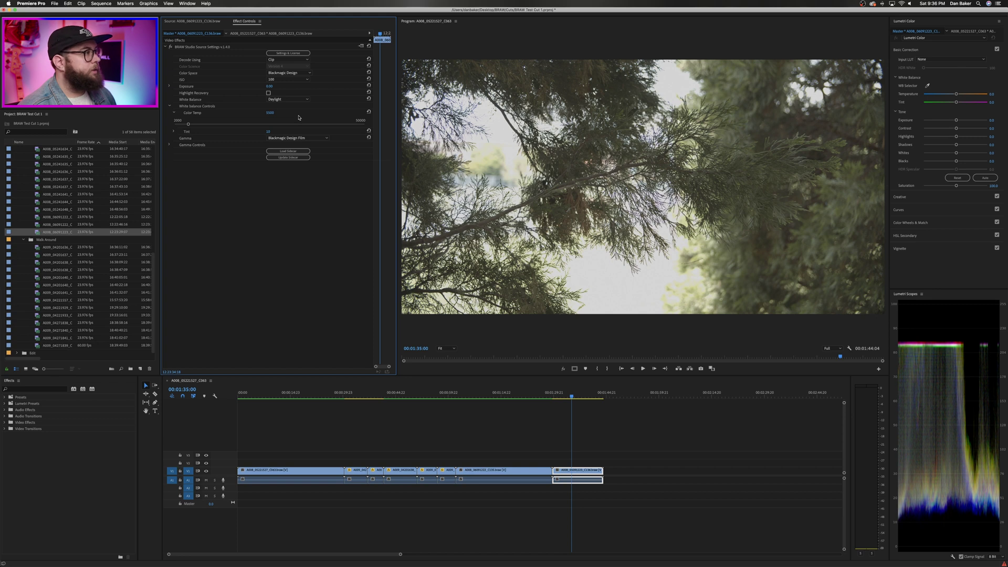
pyautogui.click(288, 100)
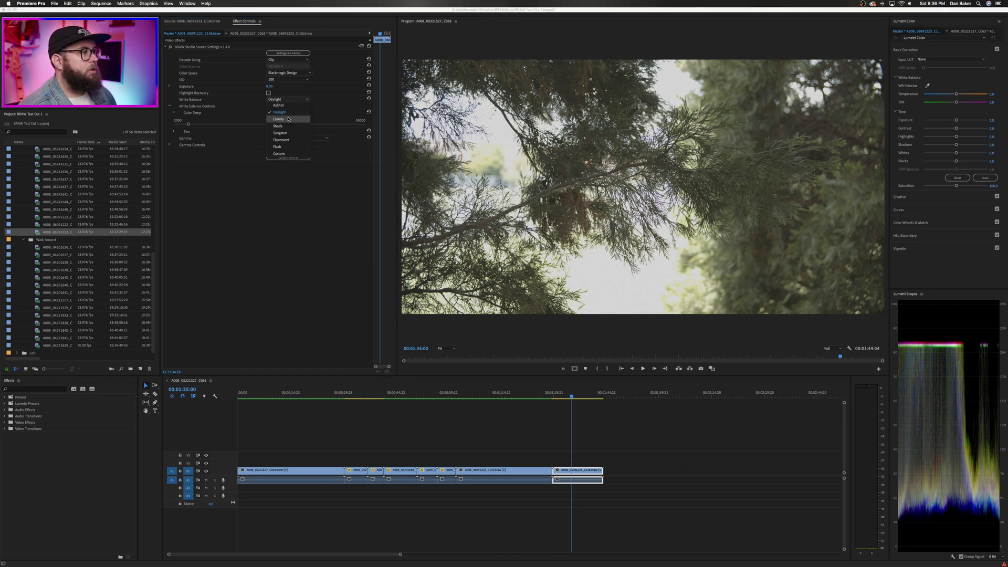
pyautogui.click(288, 119)
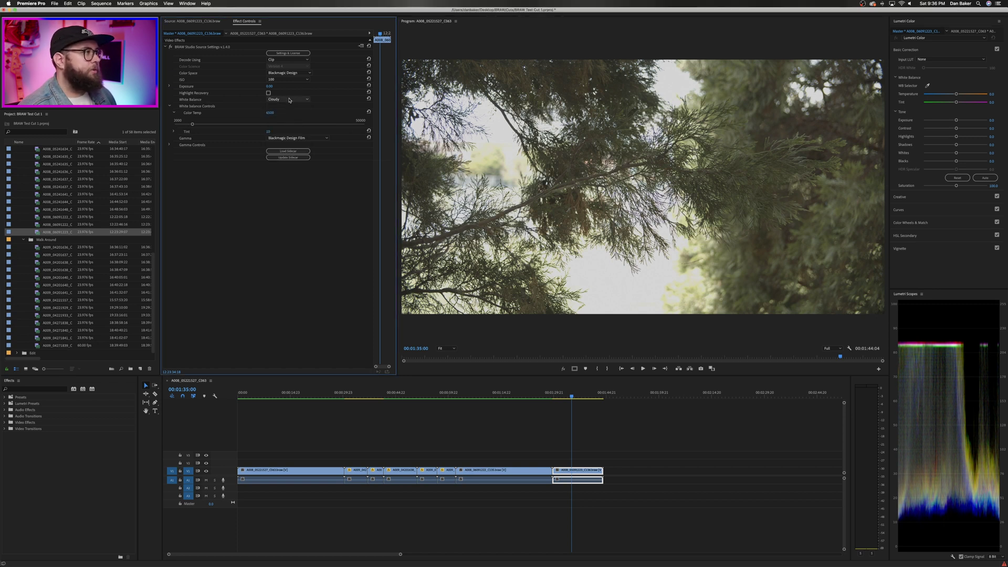
pyautogui.click(288, 100)
pyautogui.click(282, 125)
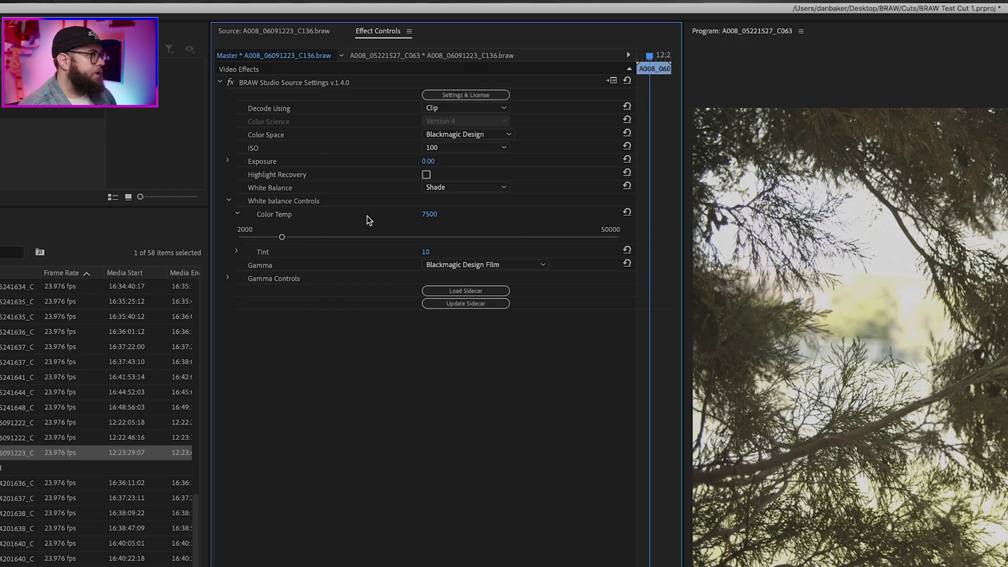
# Set a custom colour temperature of 5600, down from 7500.
pyautogui.click(429, 214)
pyautogui.write('5600')
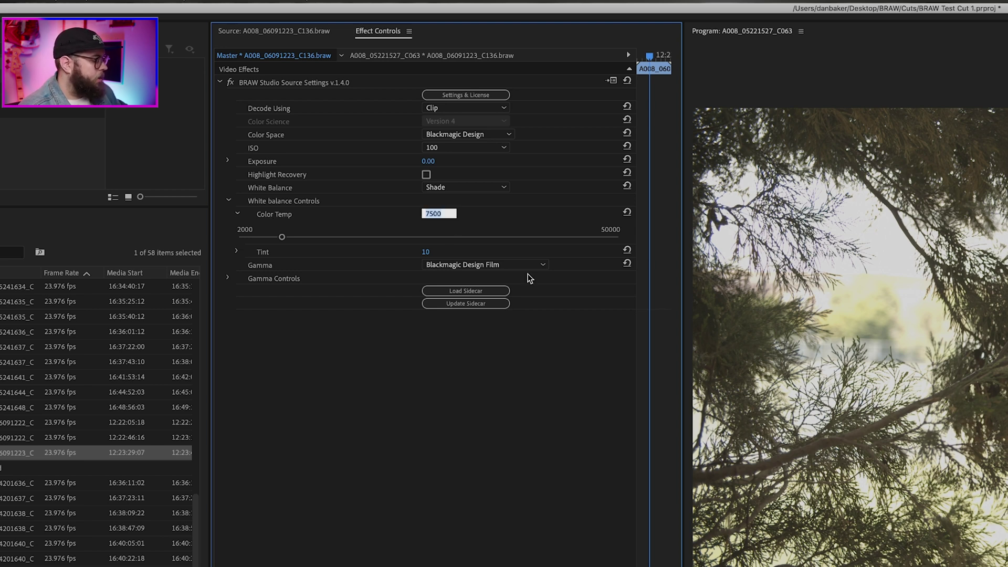
pyautogui.press('Return')
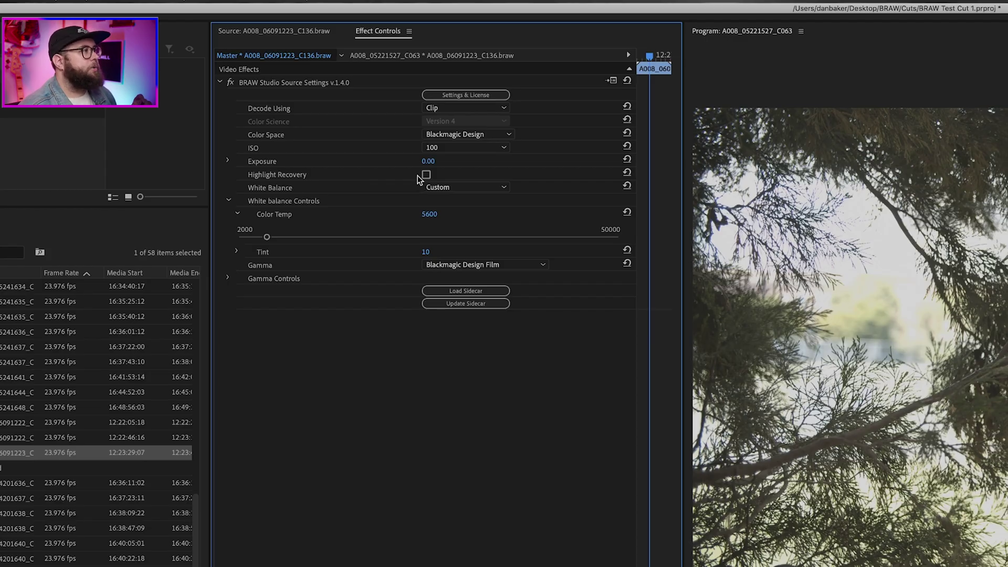
pyautogui.click(318, 174)
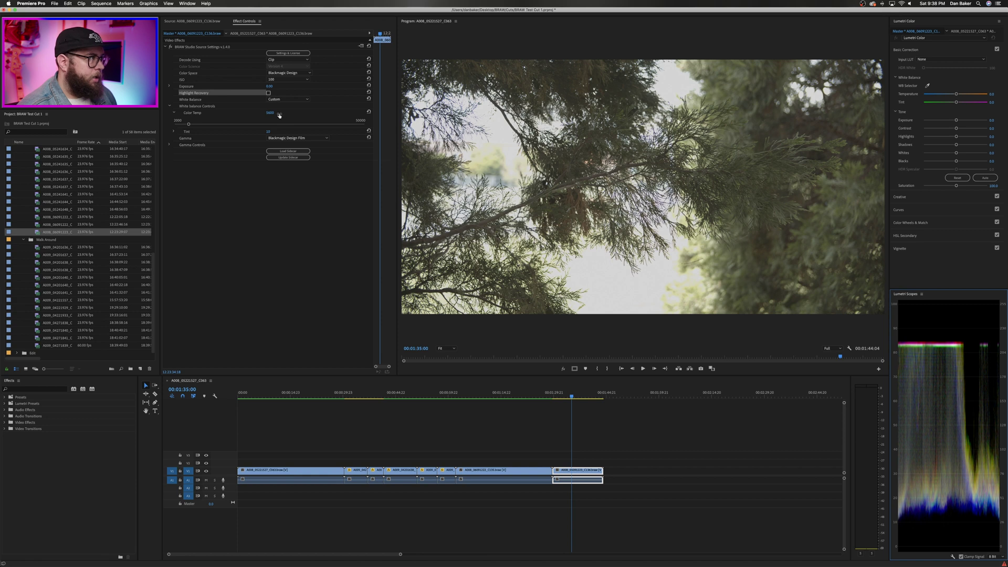
pyautogui.click(269, 93)
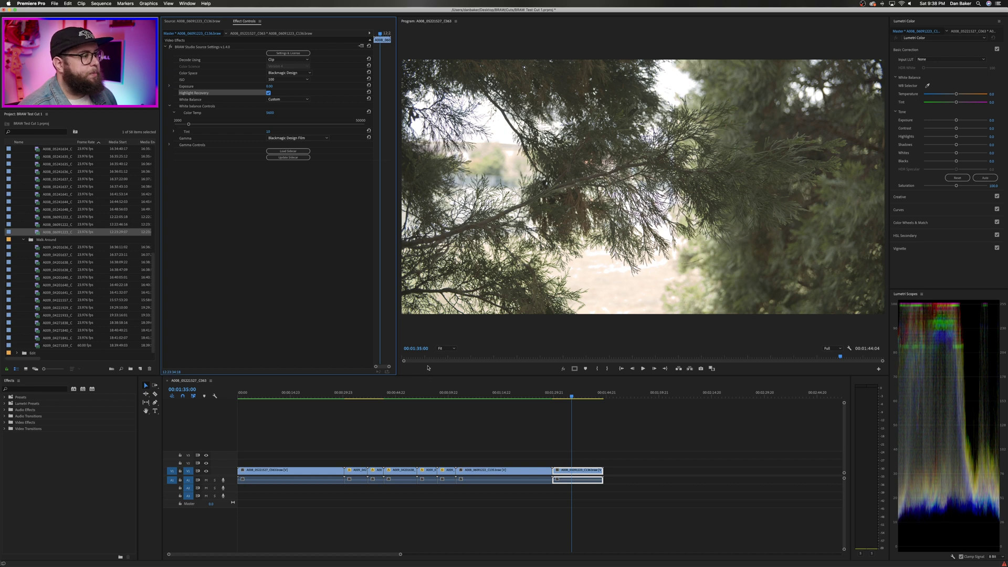
pyautogui.click(445, 348)
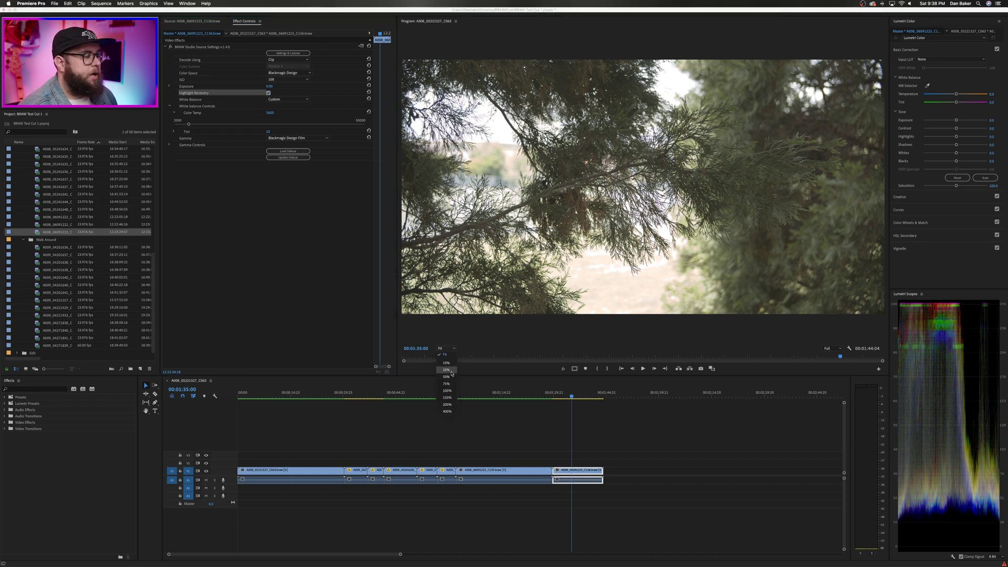
pyautogui.click(507, 287)
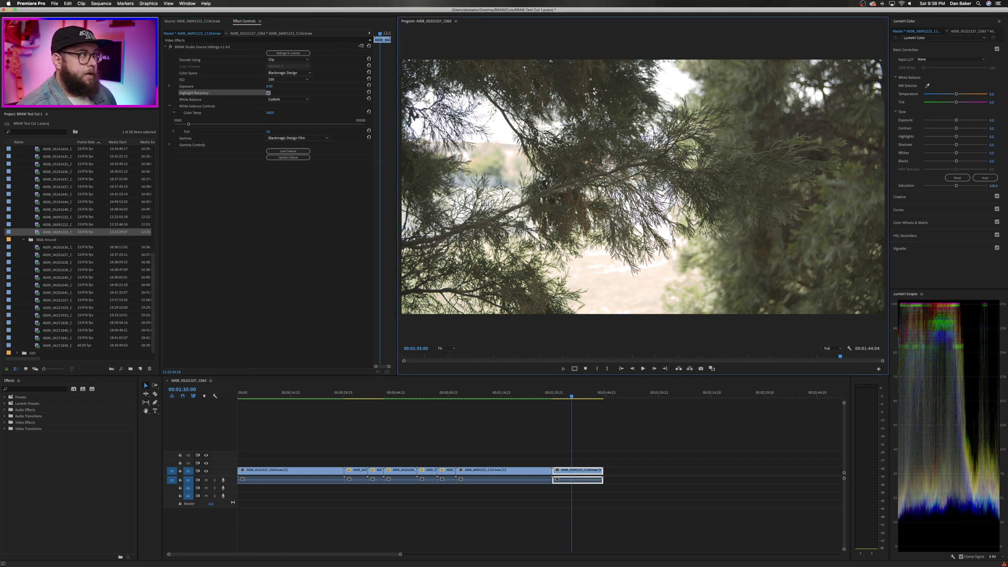
pyautogui.click(190, 94)
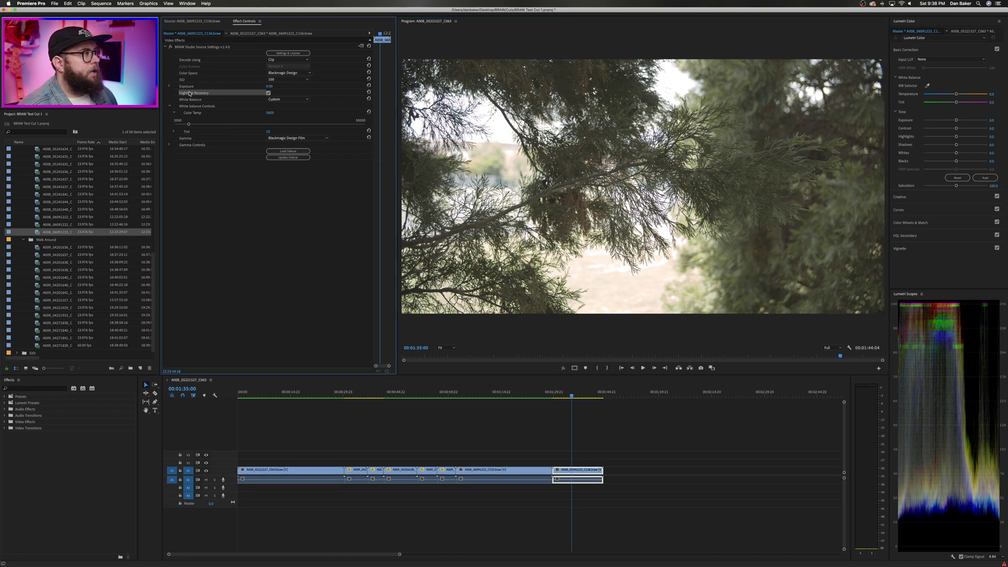
pyautogui.click(268, 93)
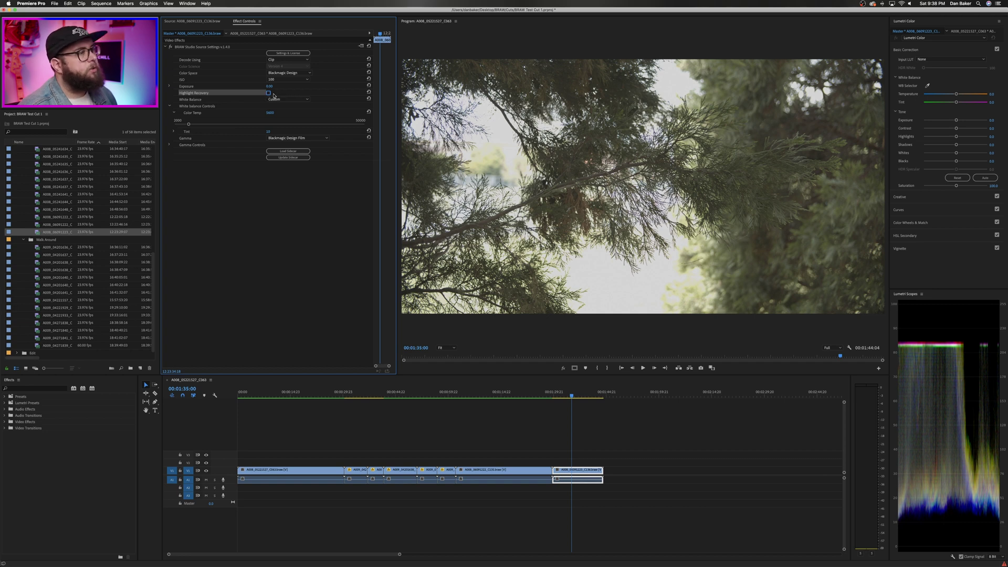
pyautogui.click(269, 93)
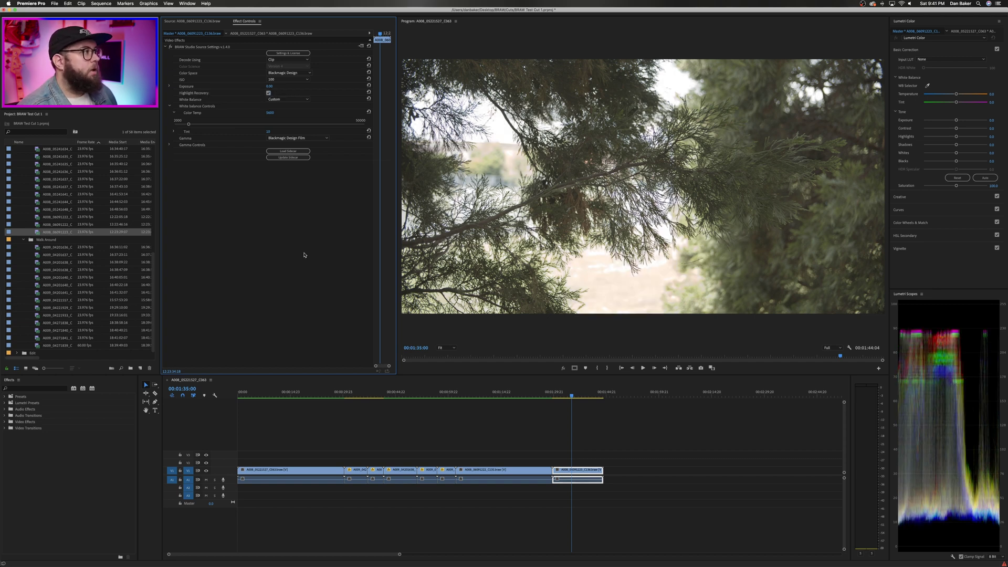
pyautogui.click(177, 89)
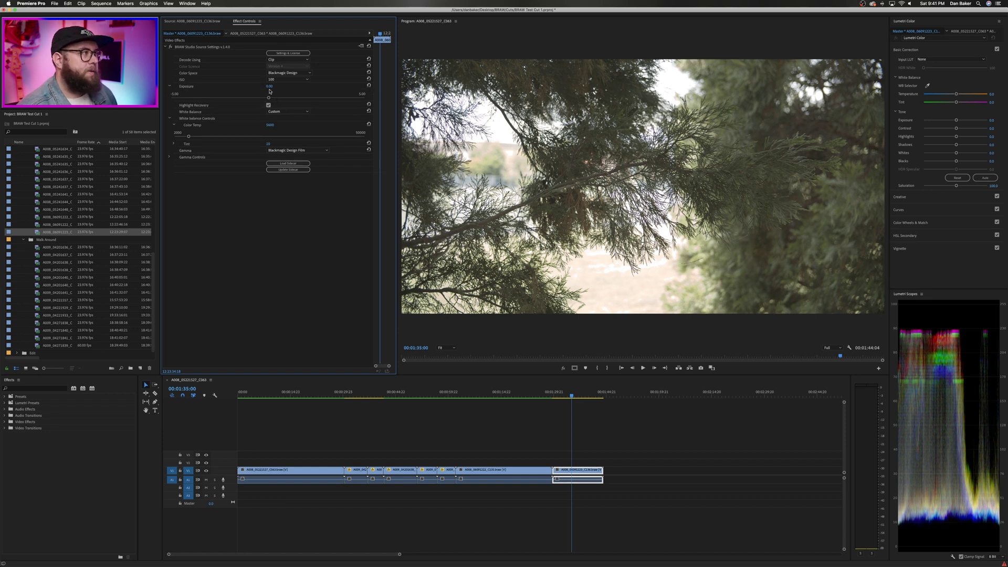
pyautogui.moveTo(268, 99); pyautogui.dragTo(247, 99)
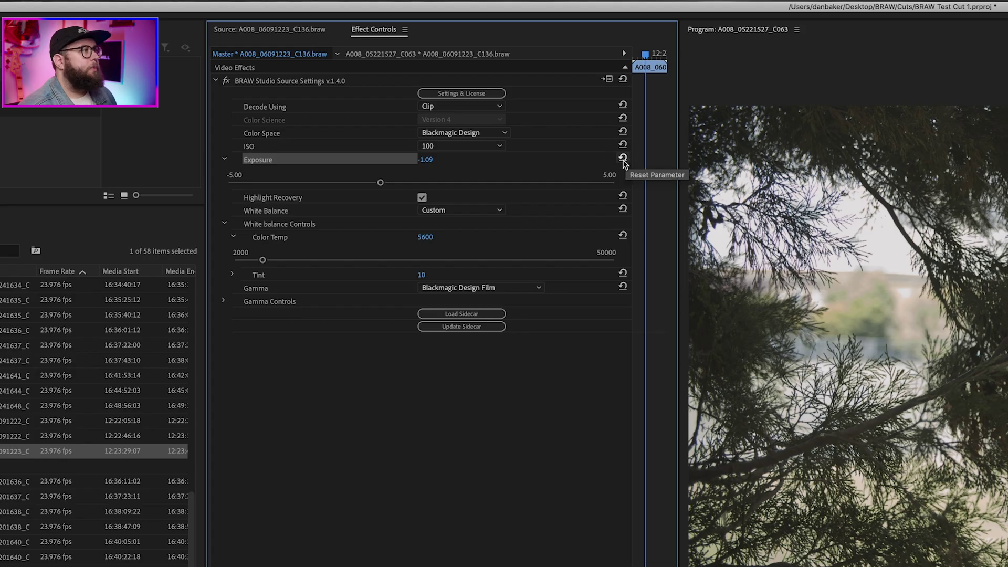
pyautogui.click(623, 159)
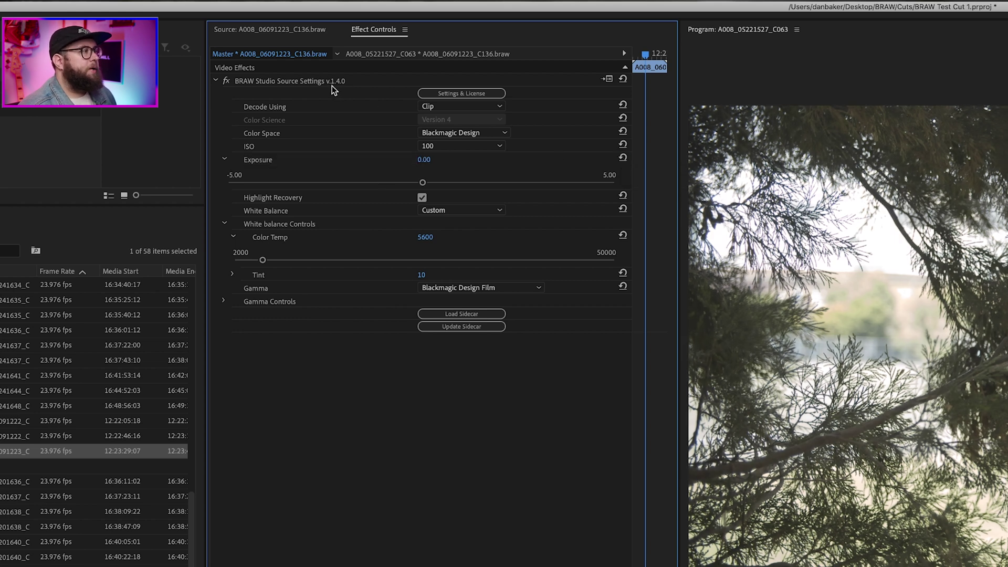
pyautogui.click(279, 205)
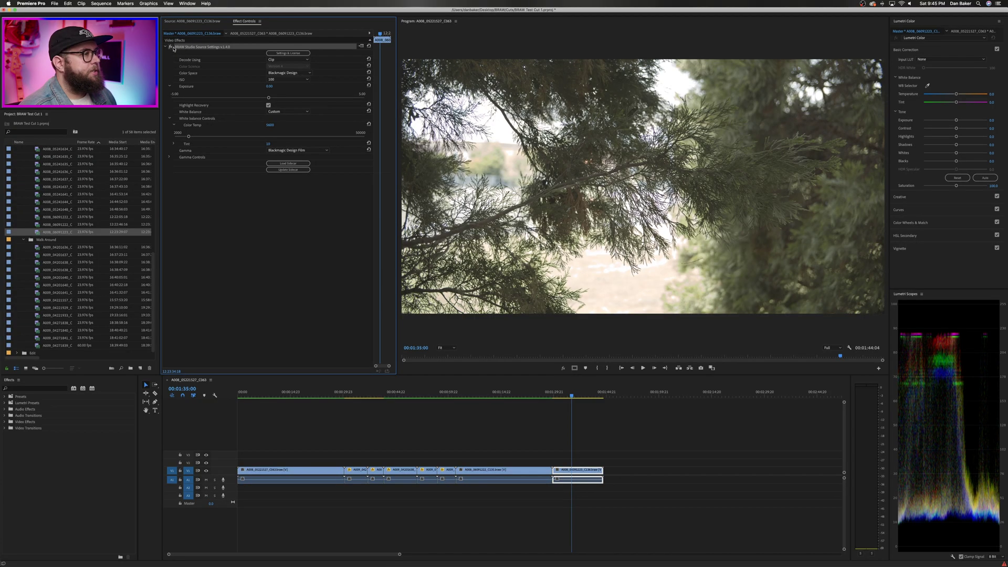
# Toggle the BRAW Studio Source Settings effect off and on to compare the grade.
pyautogui.click(171, 48)
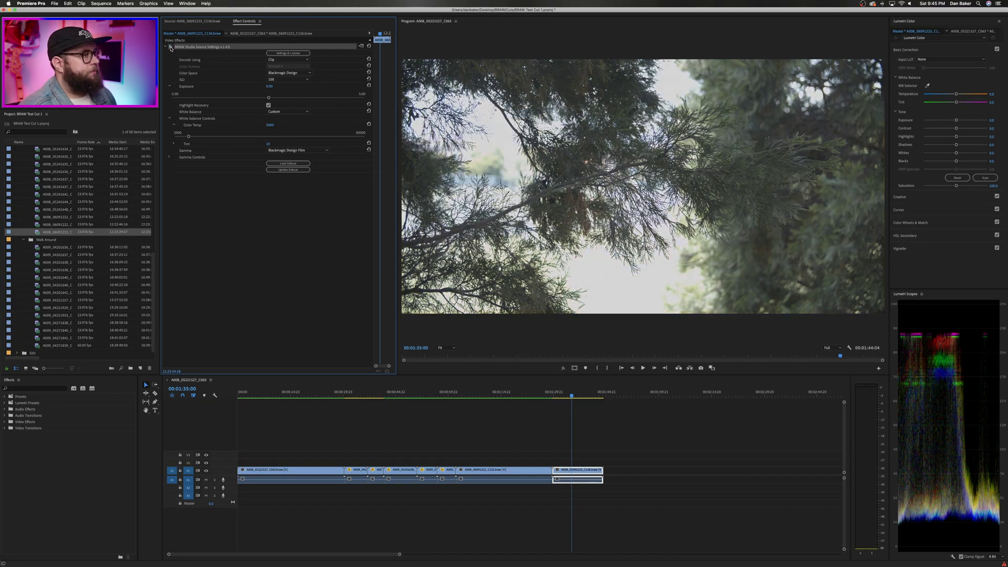
pyautogui.click(171, 47)
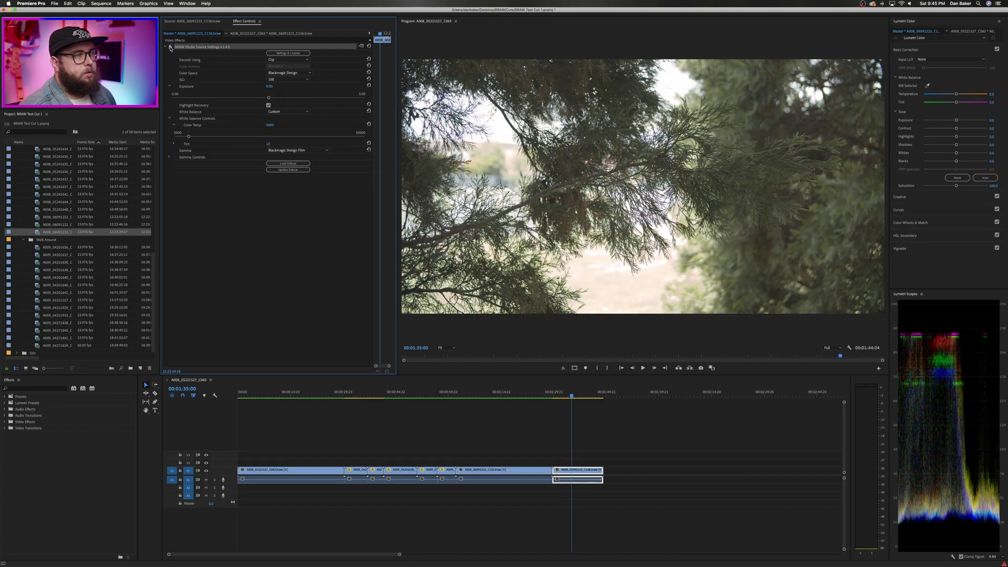
pyautogui.click(171, 48)
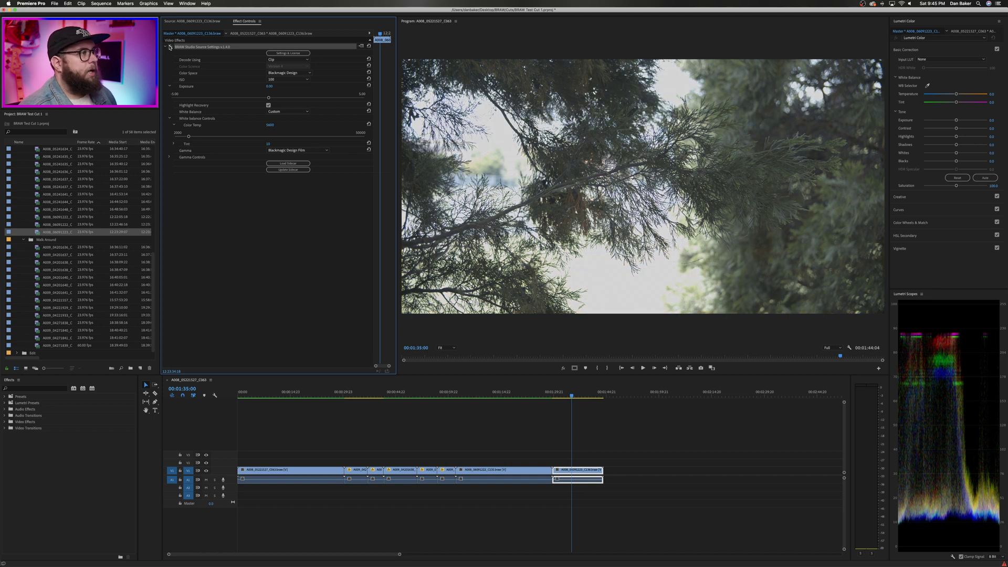
pyautogui.click(171, 47)
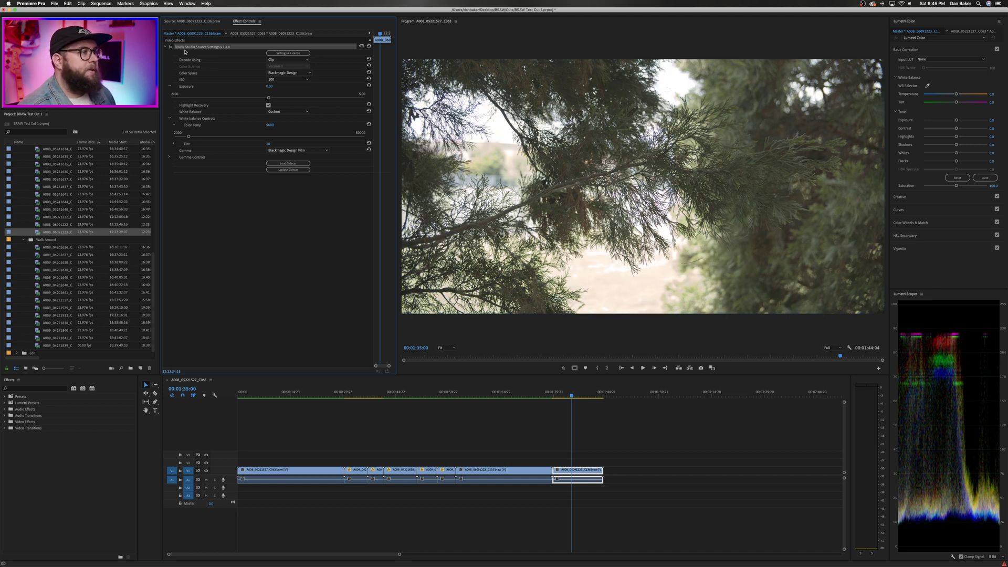
pyautogui.click(169, 47)
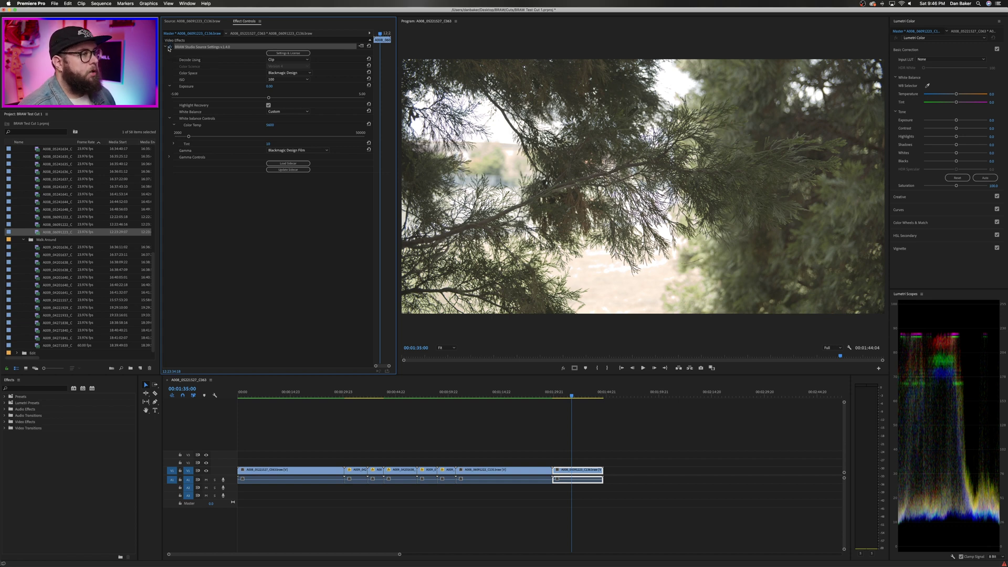
pyautogui.click(170, 49)
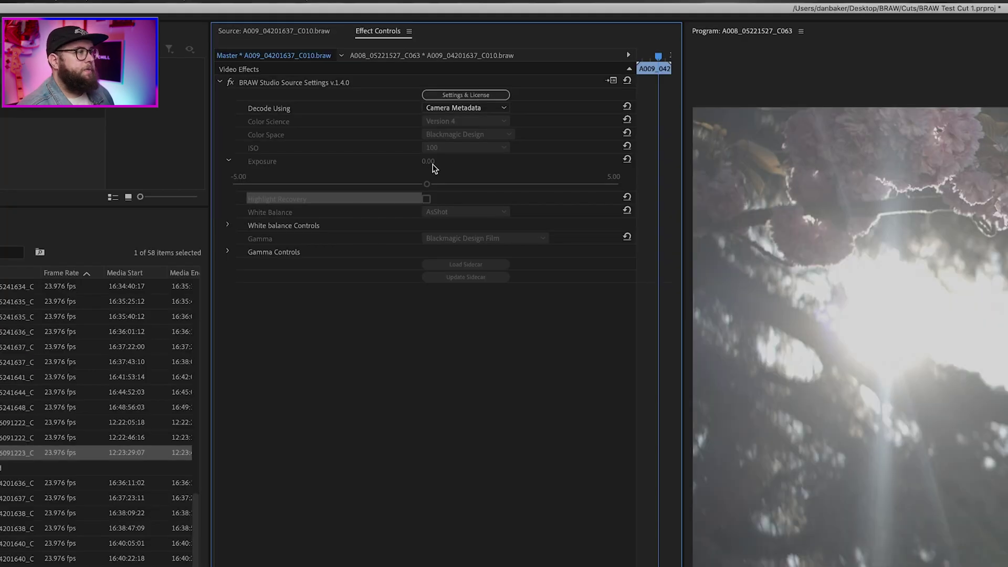
pyautogui.click(270, 59)
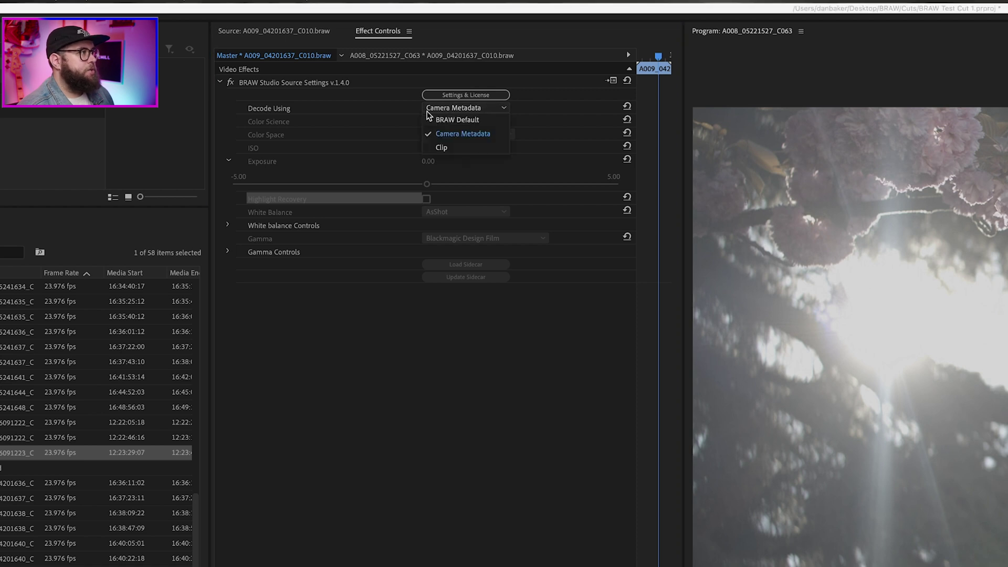
# Decode blossom clip A009_04201637_C010 via Clip and enable Highlight Recovery.
pyautogui.click(426, 147)
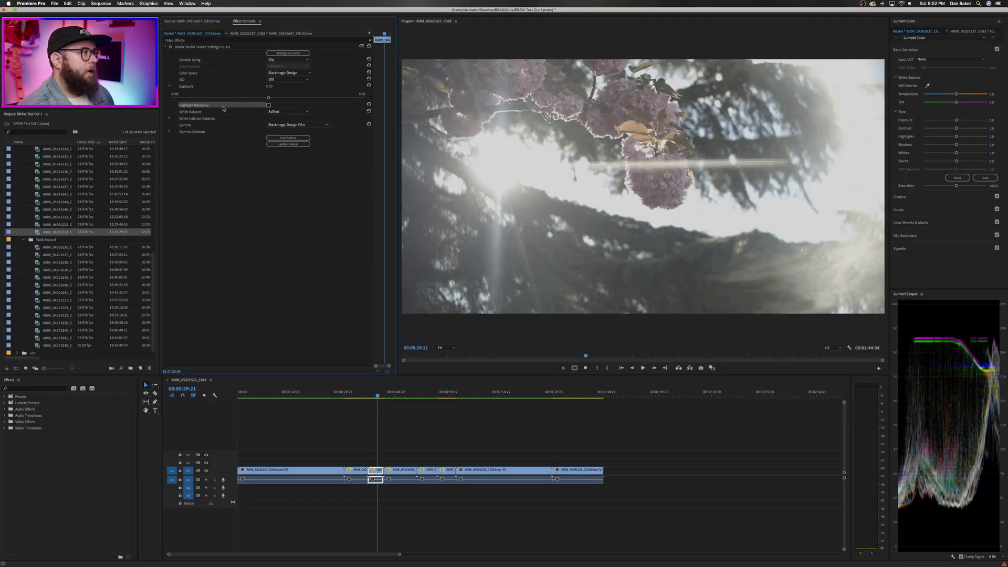
pyautogui.click(269, 105)
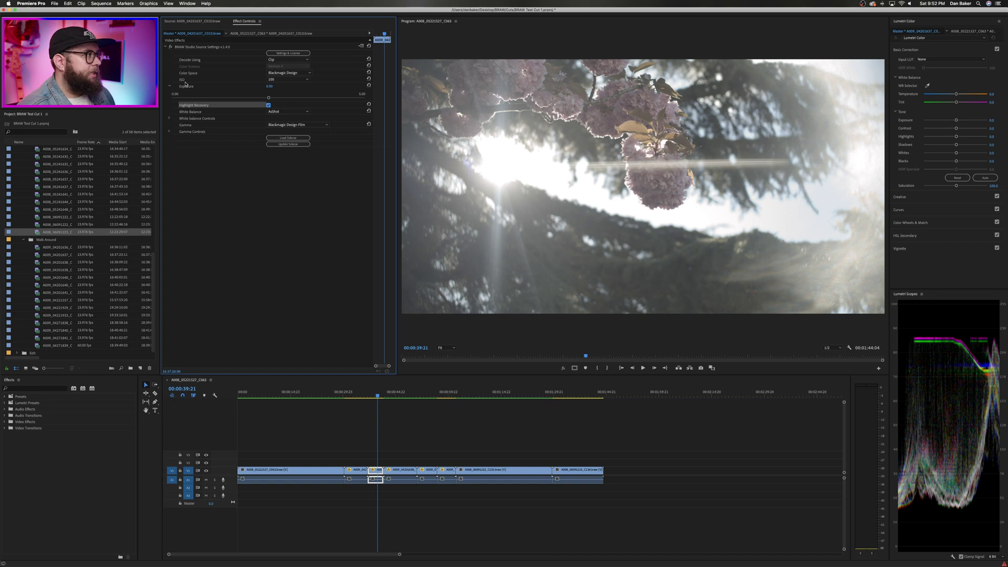
# Lower the blossom clip's exposure to -1.00.
pyautogui.click(187, 88)
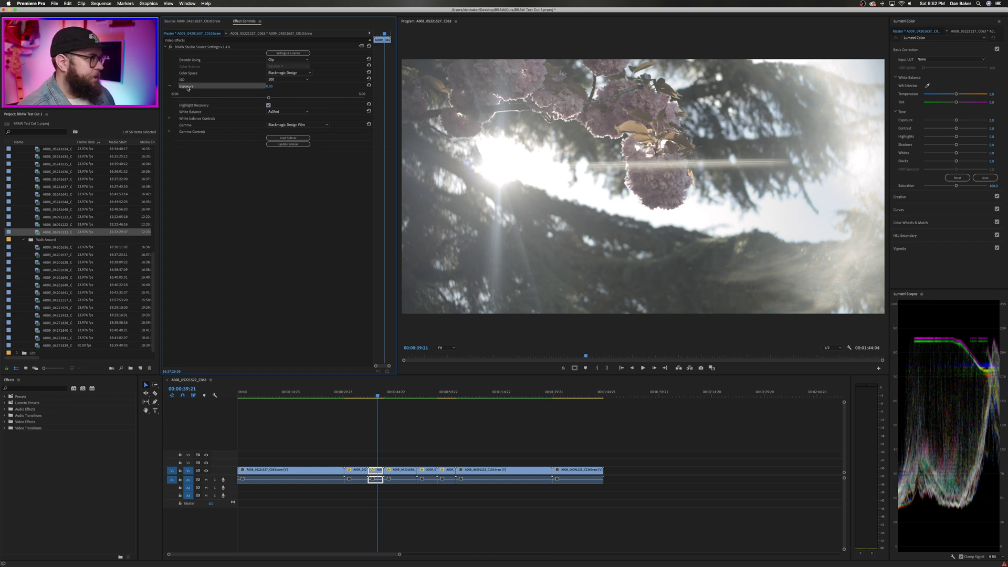
pyautogui.click(270, 87)
pyautogui.write('-1')
pyautogui.press('Return')
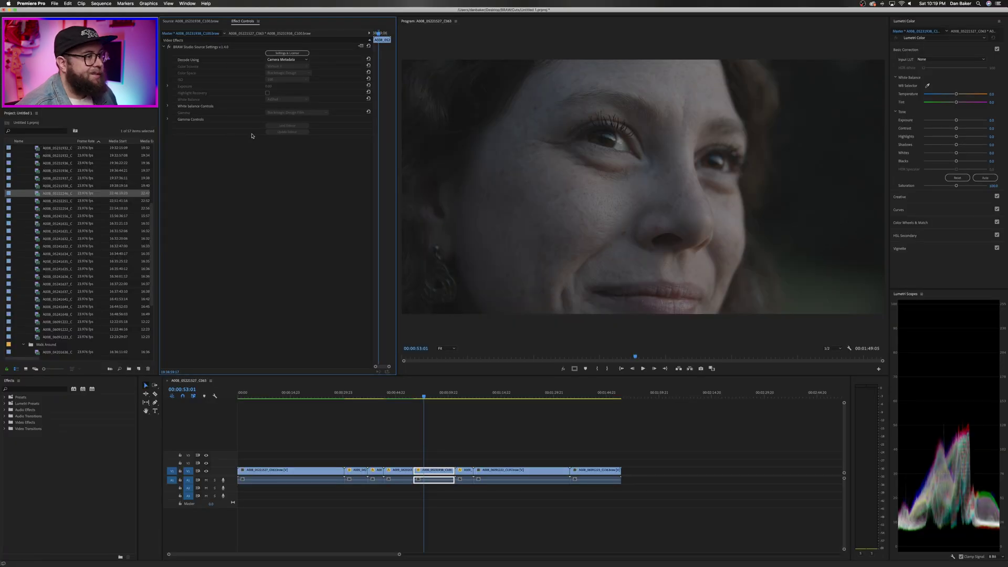
# Decode the portrait clip via Clip with colour temperature set to 6000.
pyautogui.click(287, 60)
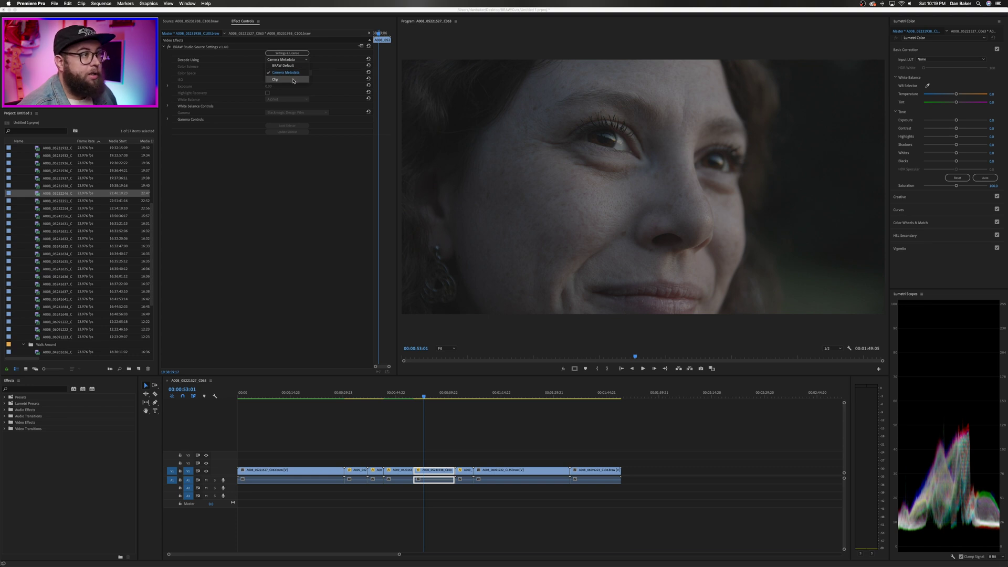
pyautogui.click(294, 80)
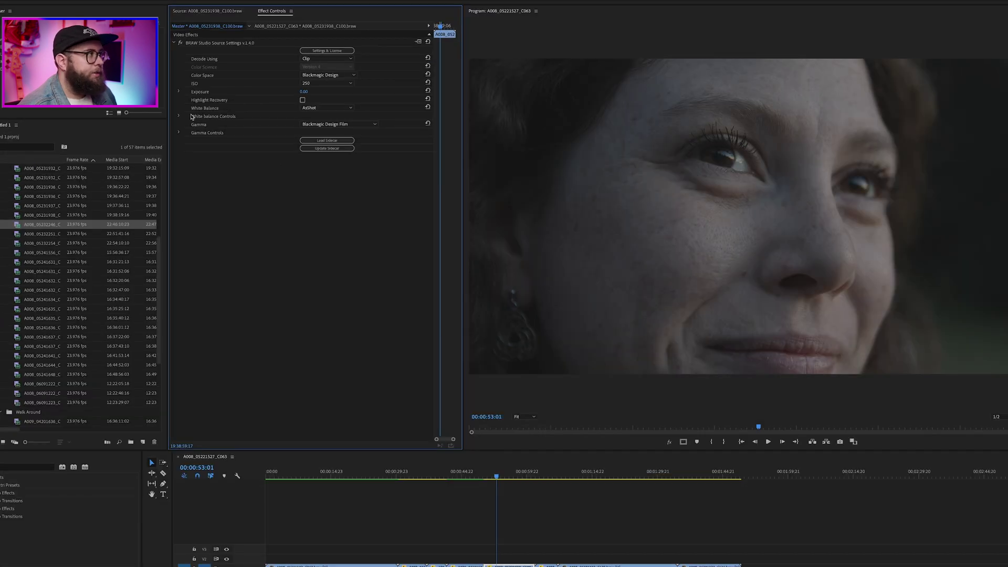
pyautogui.click(181, 116)
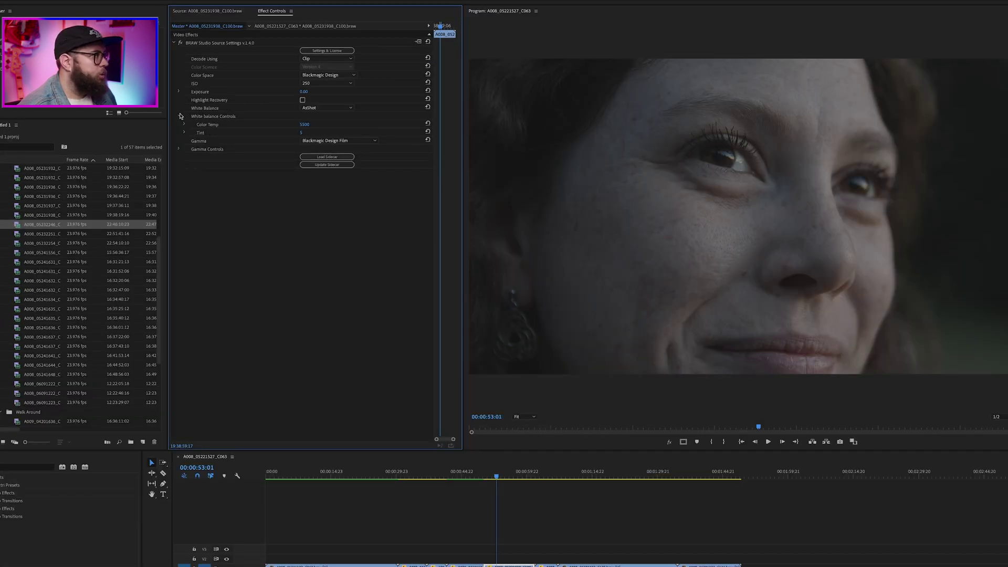
pyautogui.click(305, 123)
pyautogui.click(307, 123)
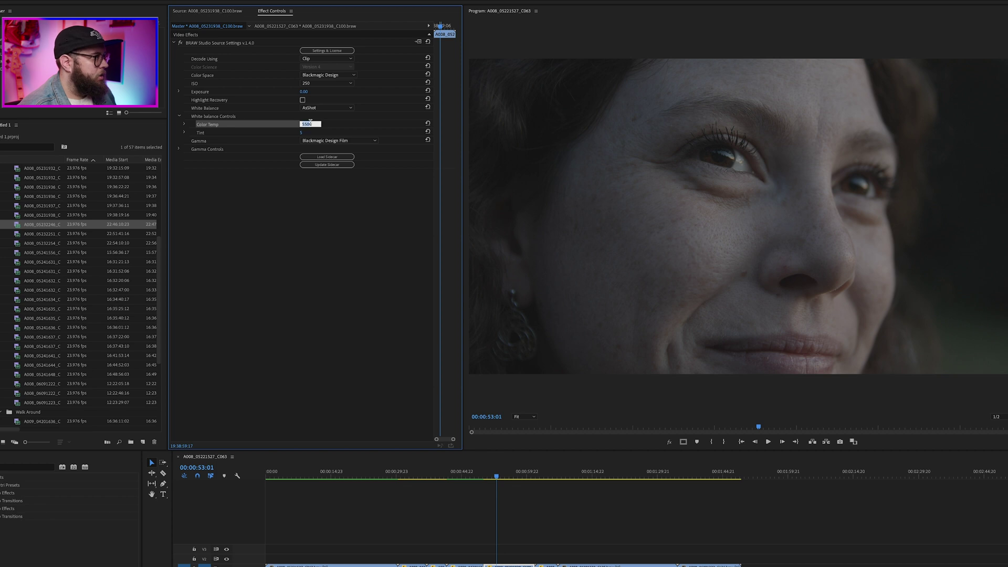
pyautogui.write('6')
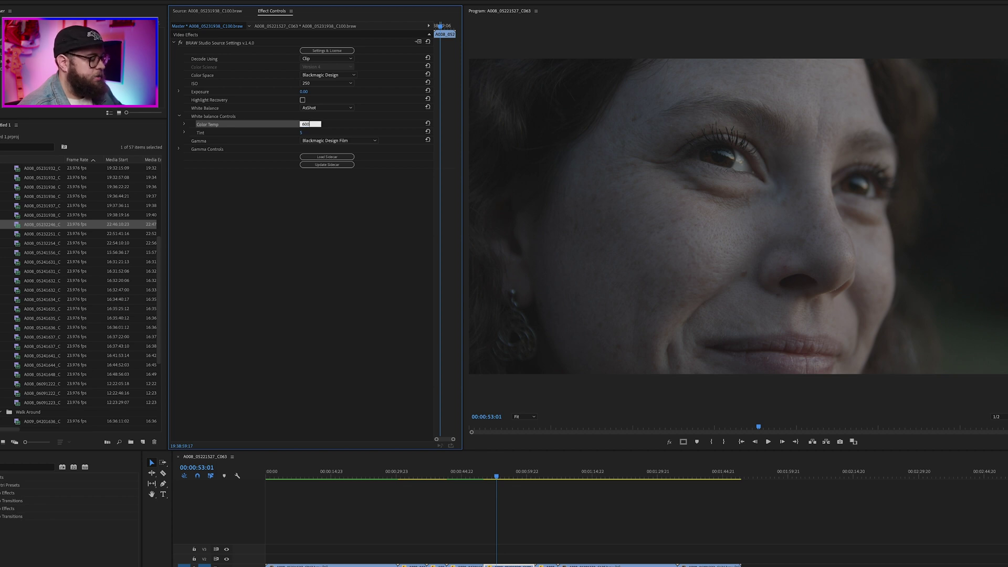
pyautogui.write('000')
pyautogui.press('Return')
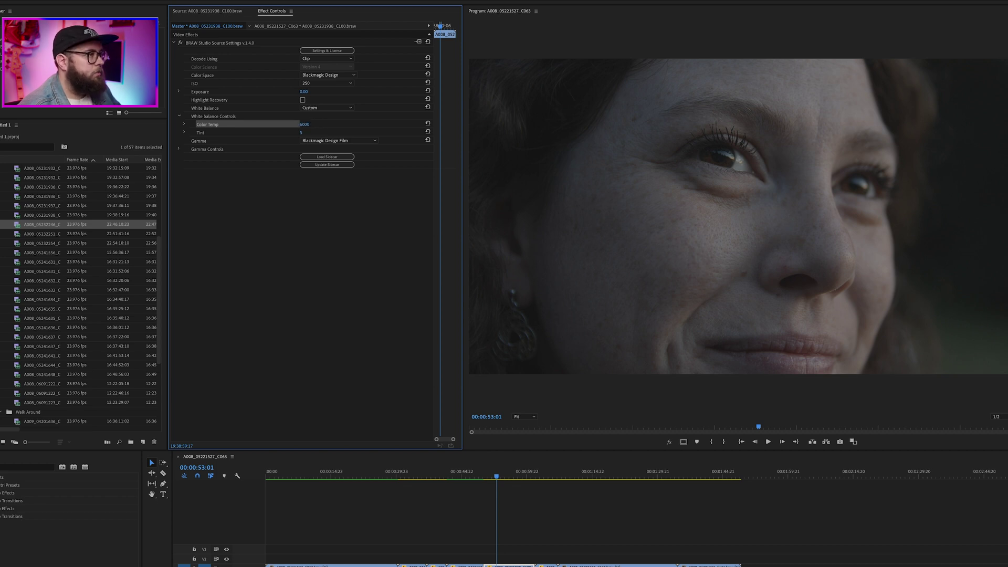
# Set the portrait clip's white balance tint to 8.
pyautogui.click(304, 132)
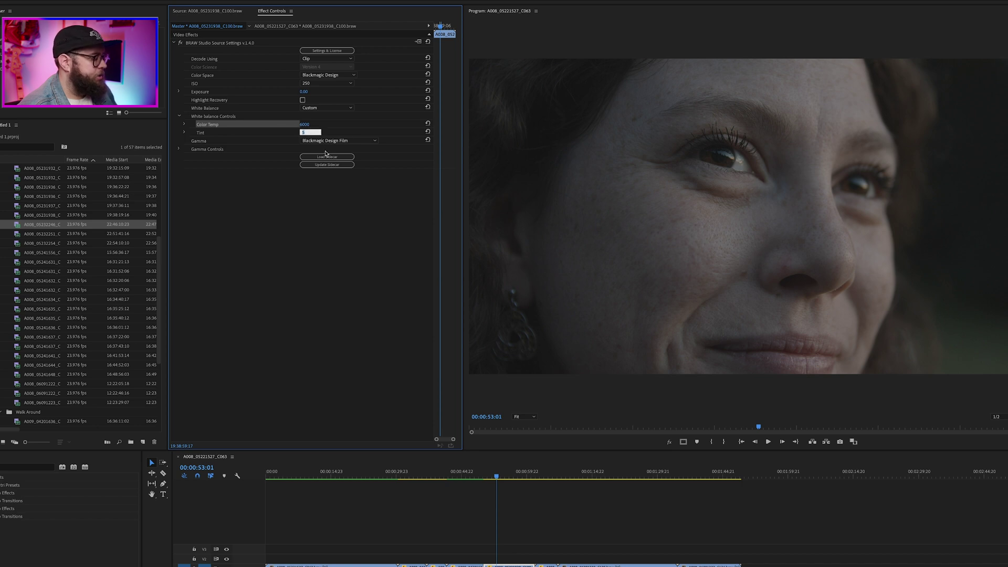
pyautogui.write('8')
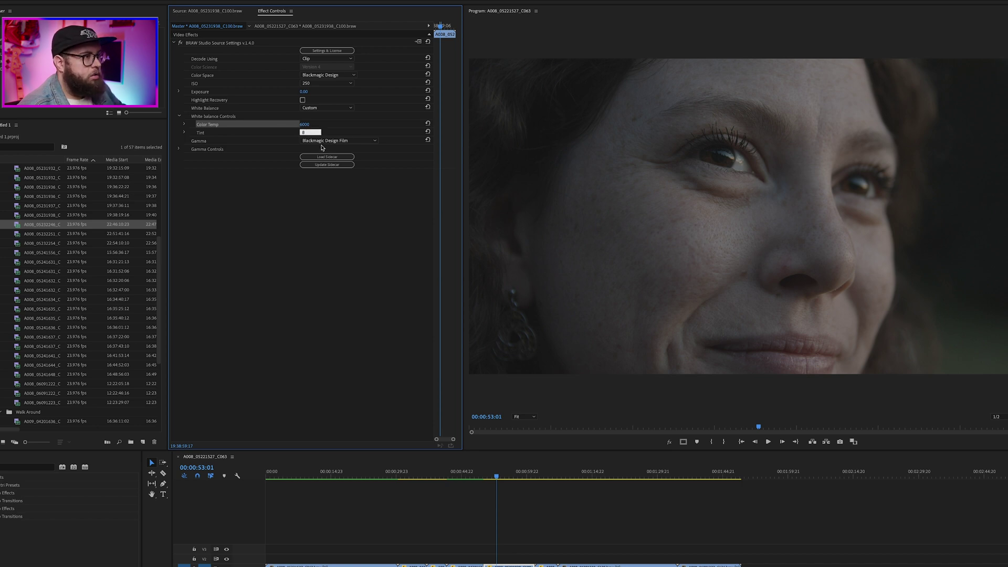
pyautogui.press('Return')
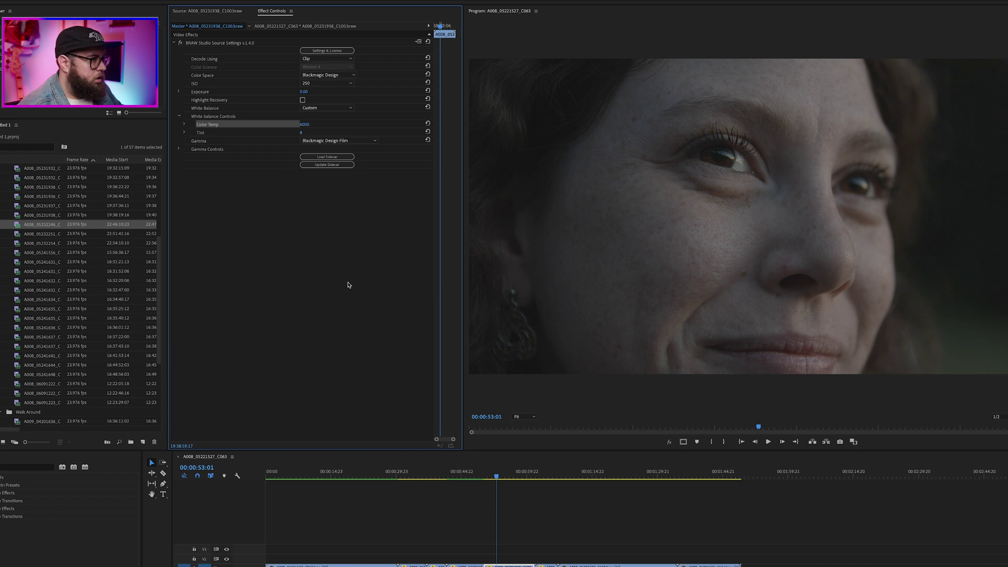
pyautogui.click(294, 189)
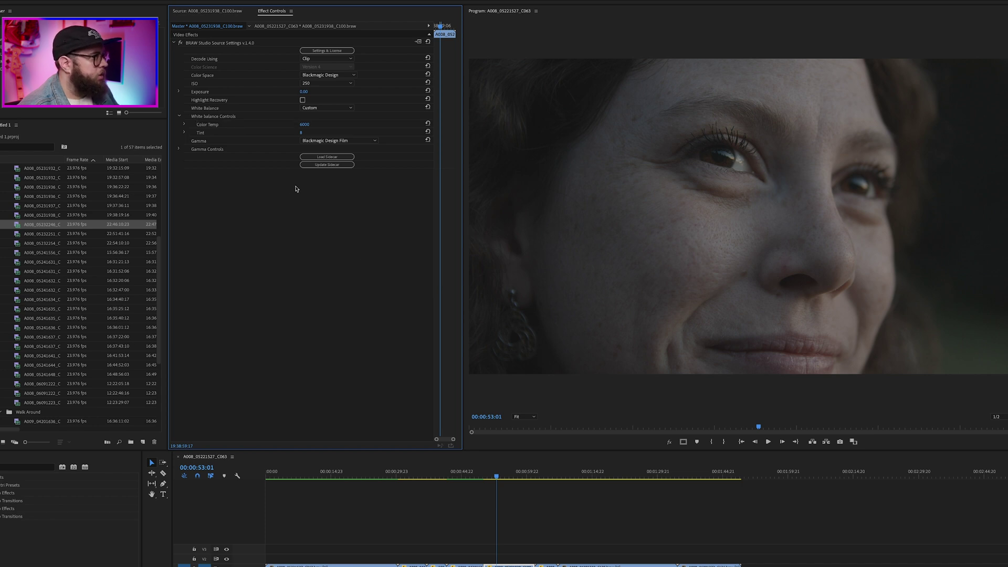
pyautogui.click(308, 84)
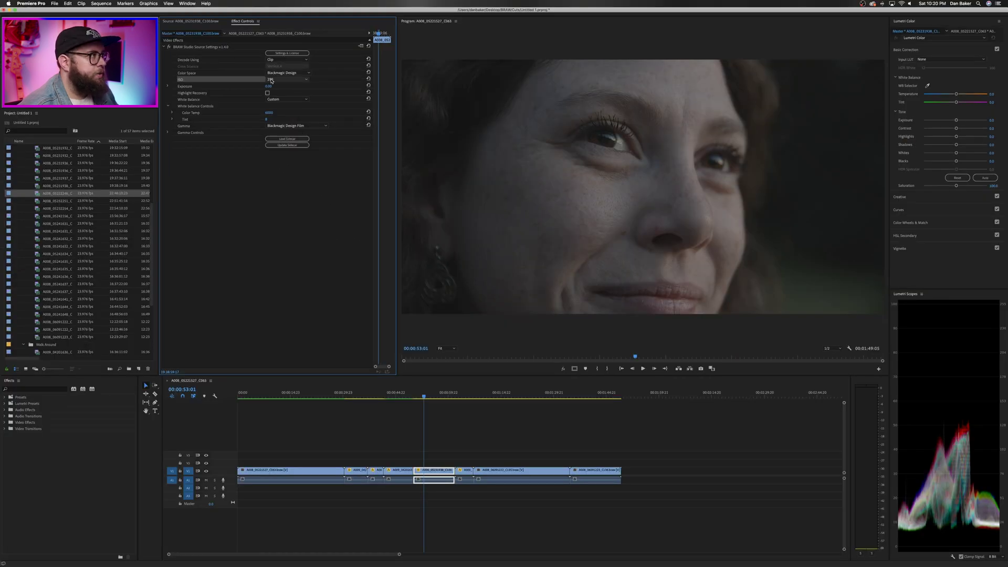
# Change the BRAW Studio Source Settings ISO from 250 to 400.
pyautogui.click(271, 81)
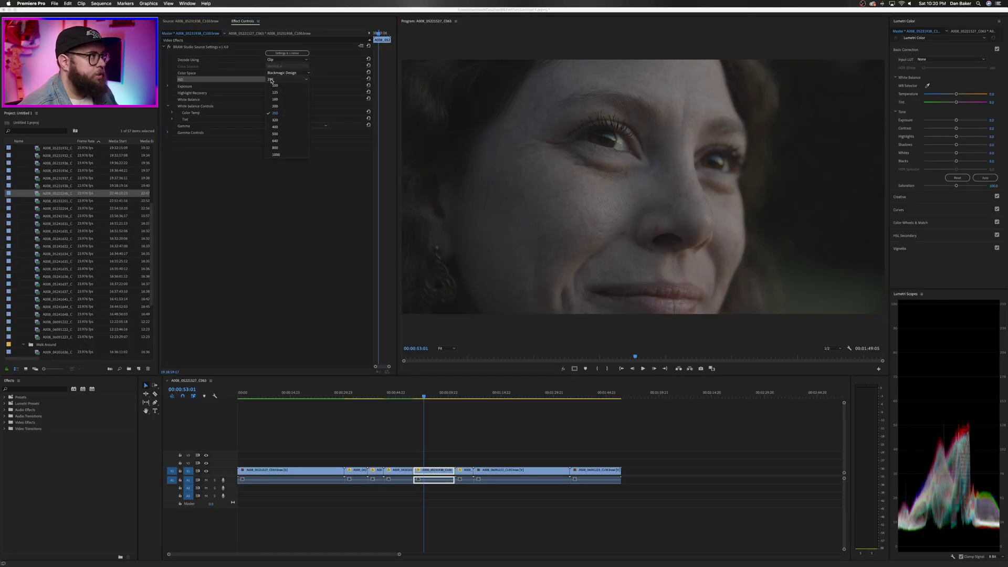
pyautogui.click(275, 127)
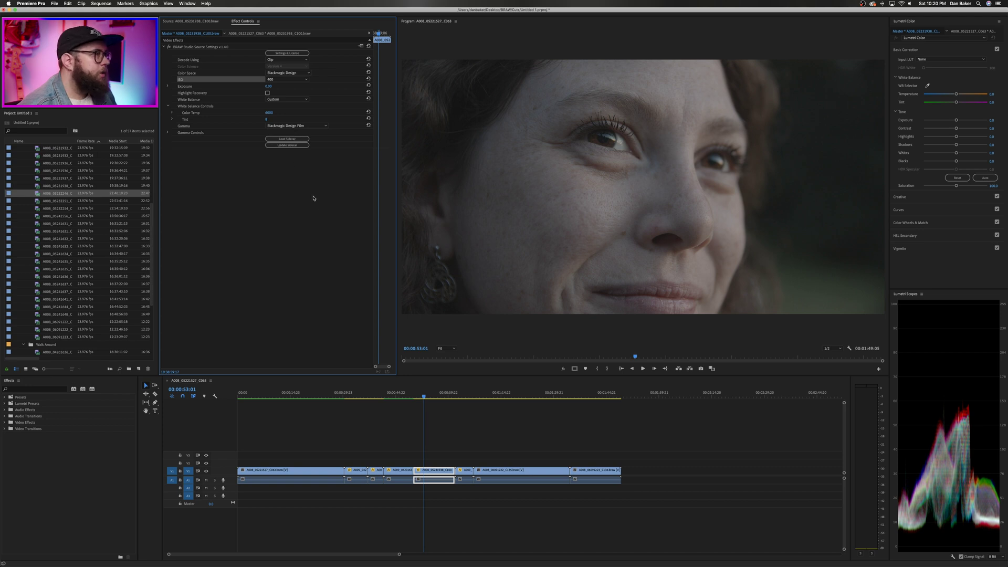
pyautogui.click(205, 48)
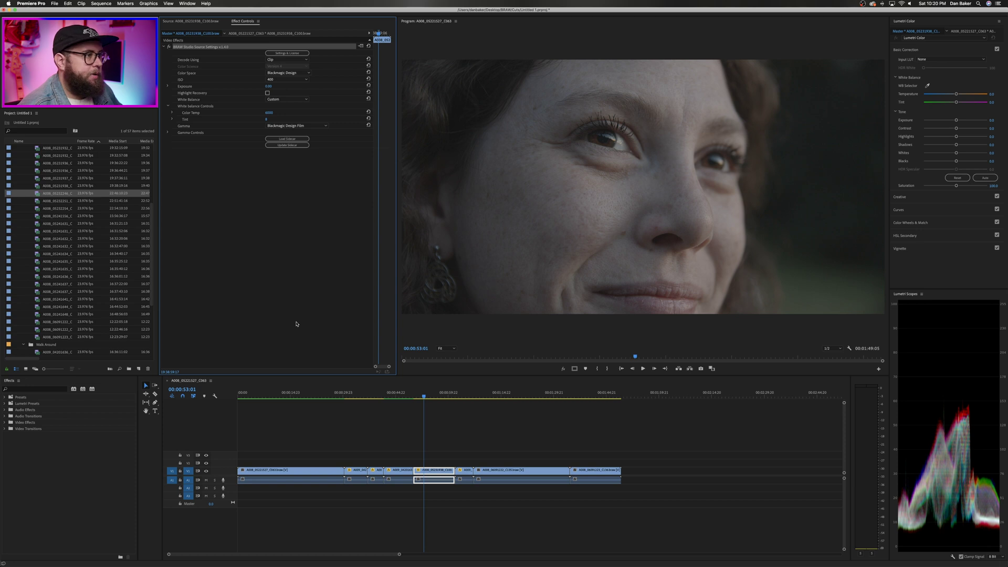
pyautogui.click(237, 160)
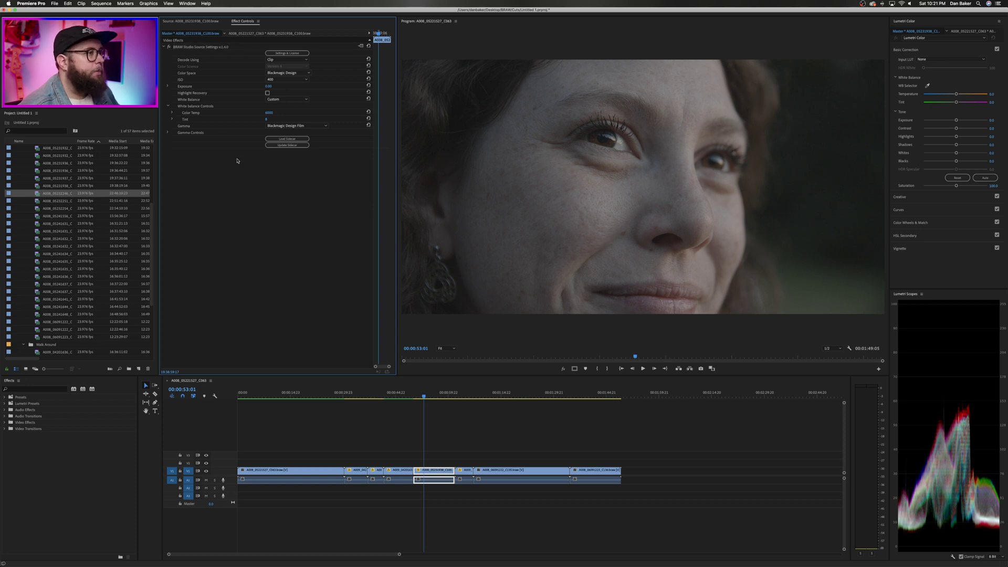
# Load BRAW/Elements/ARRI_LogC2Video_709_adobe3d.cube as the Lumetri Creative look.
pyautogui.click(244, 33)
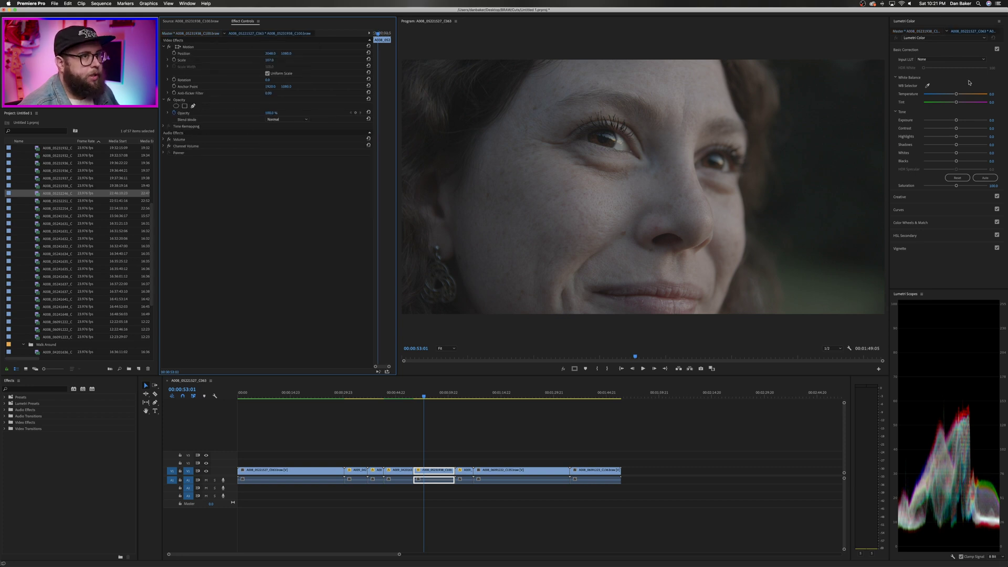
pyautogui.click(923, 116)
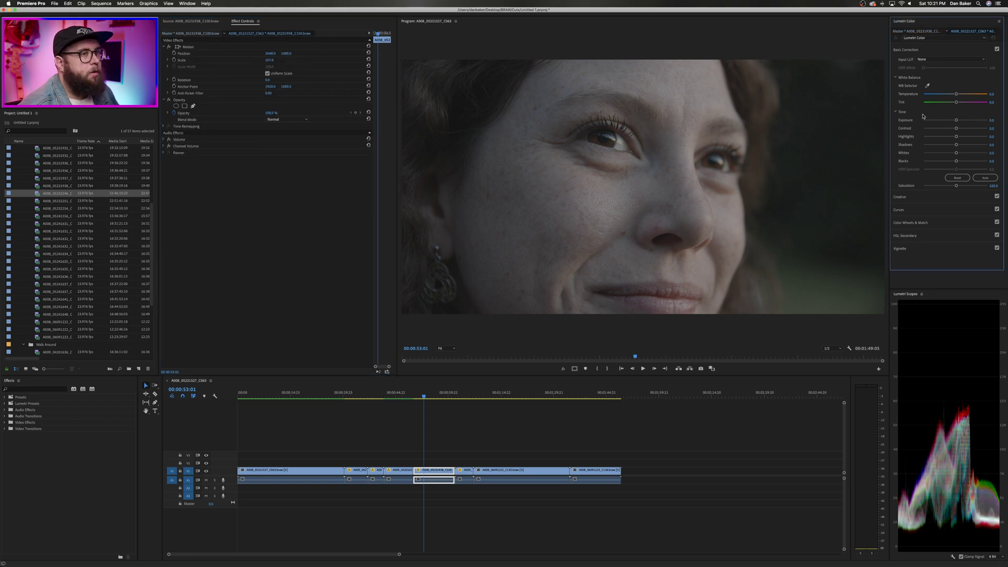
pyautogui.click(936, 197)
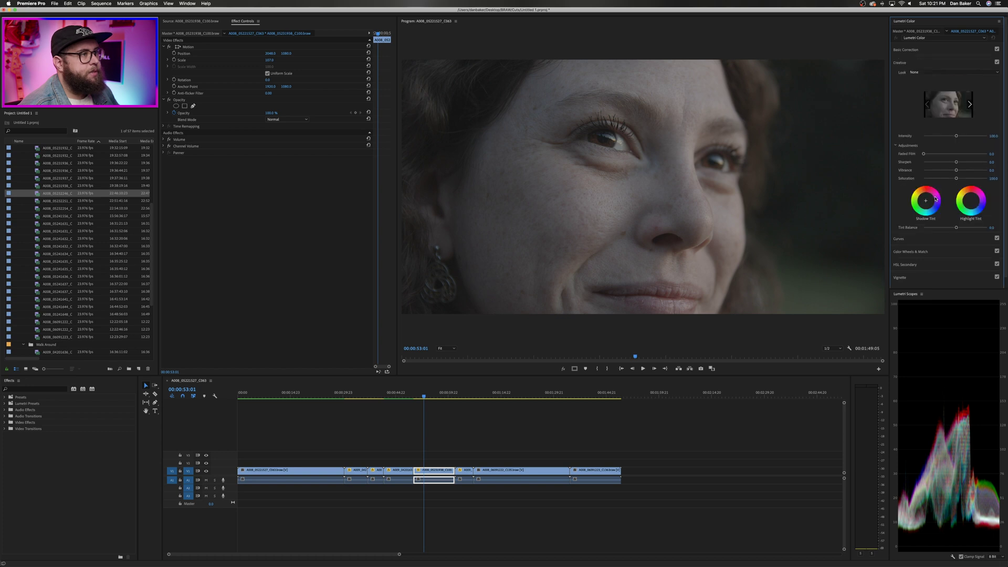
pyautogui.click(923, 72)
pyautogui.click(915, 93)
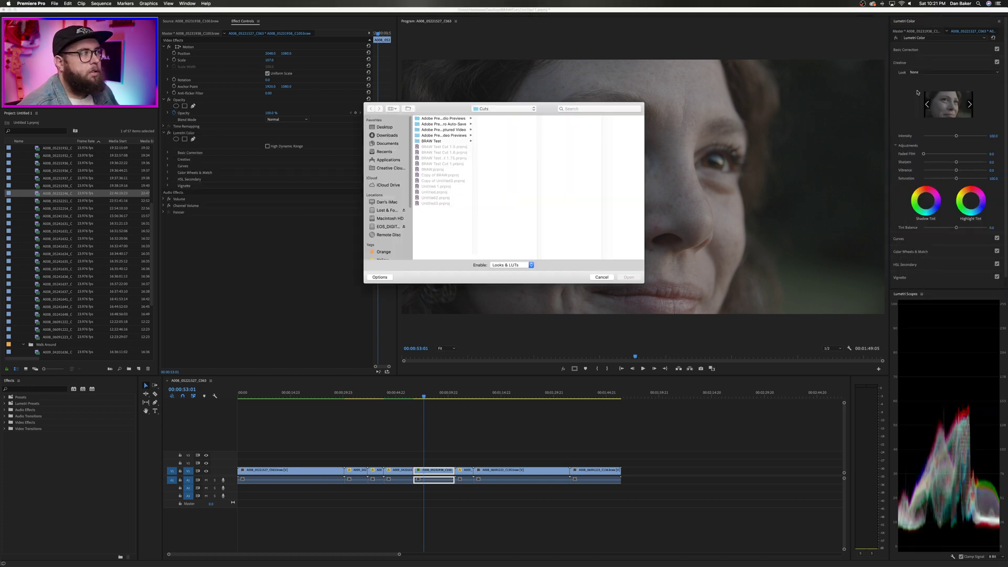
pyautogui.click(484, 111)
pyautogui.click(481, 118)
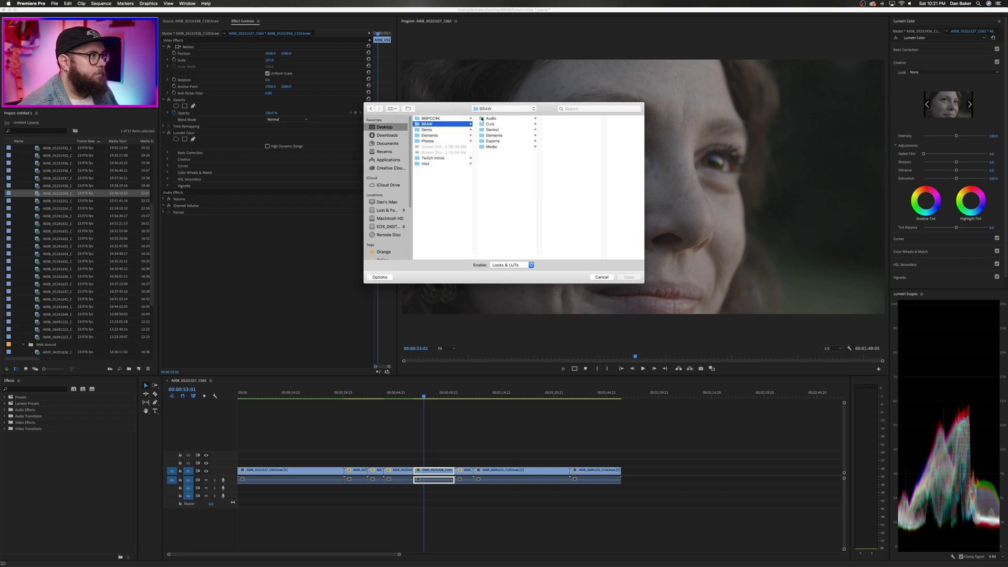
pyautogui.click(488, 136)
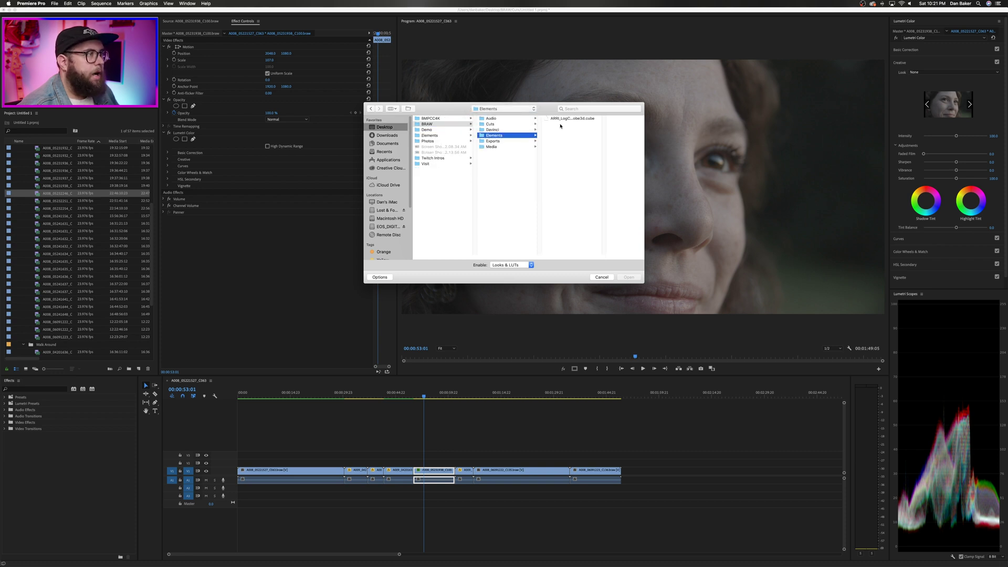
pyautogui.click(580, 119)
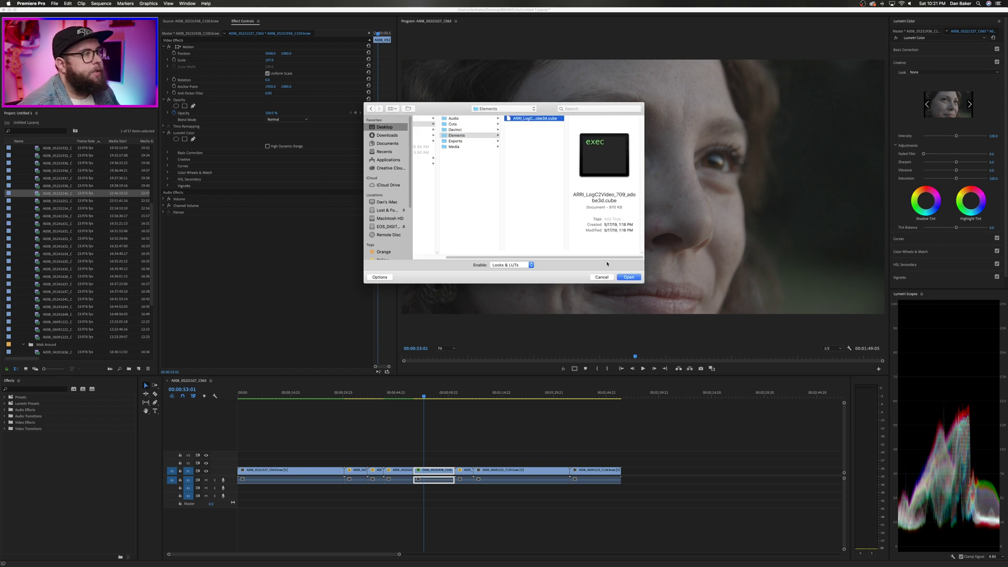
pyautogui.click(629, 277)
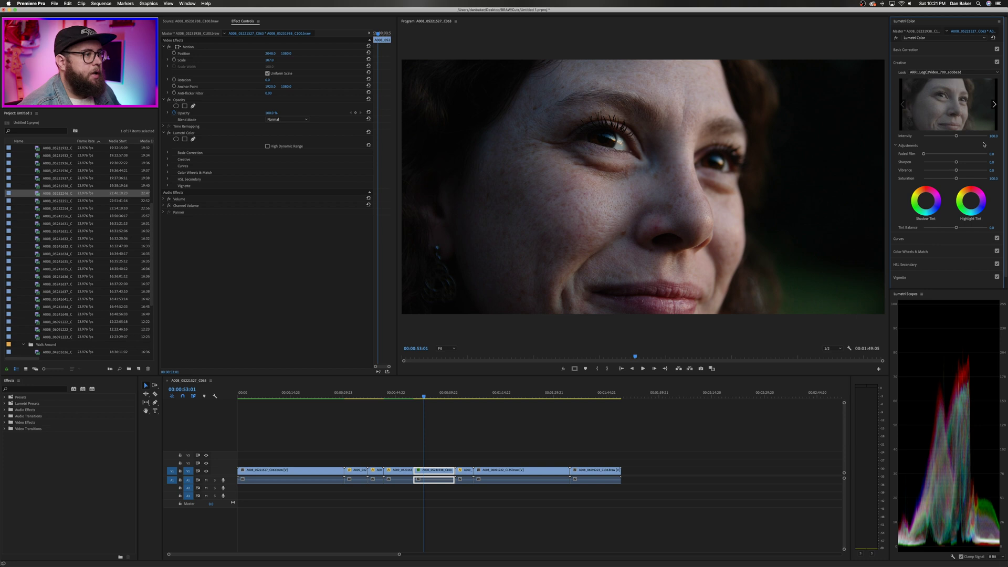
# Set the Creative look's Intensity to 65.
pyautogui.click(994, 136)
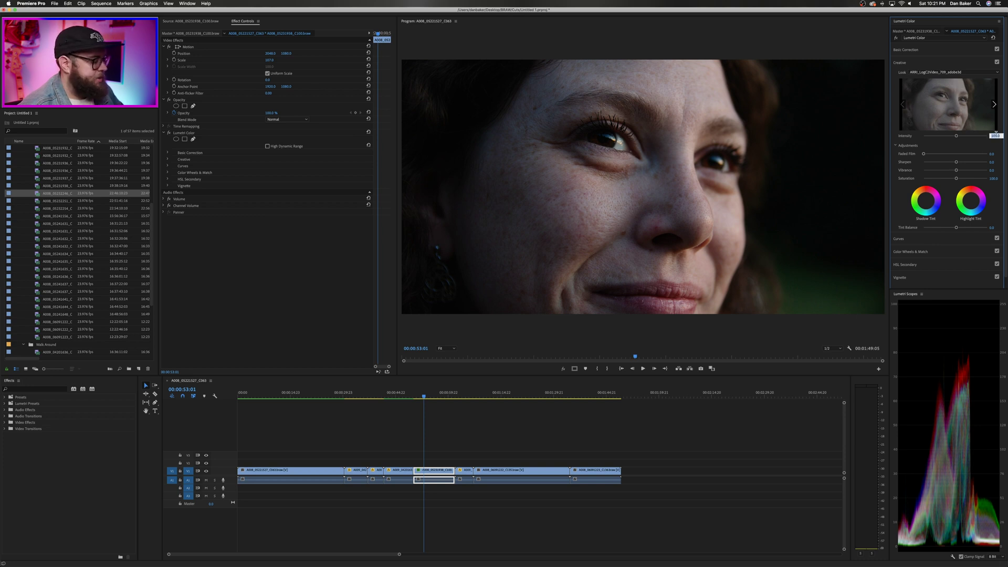
pyautogui.write('65')
pyautogui.press('Return')
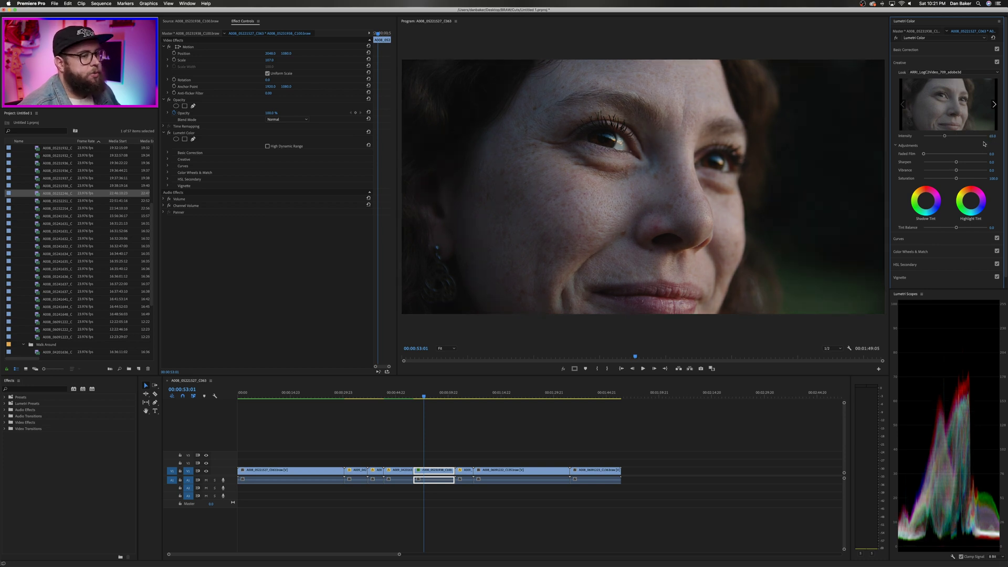
pyautogui.click(972, 52)
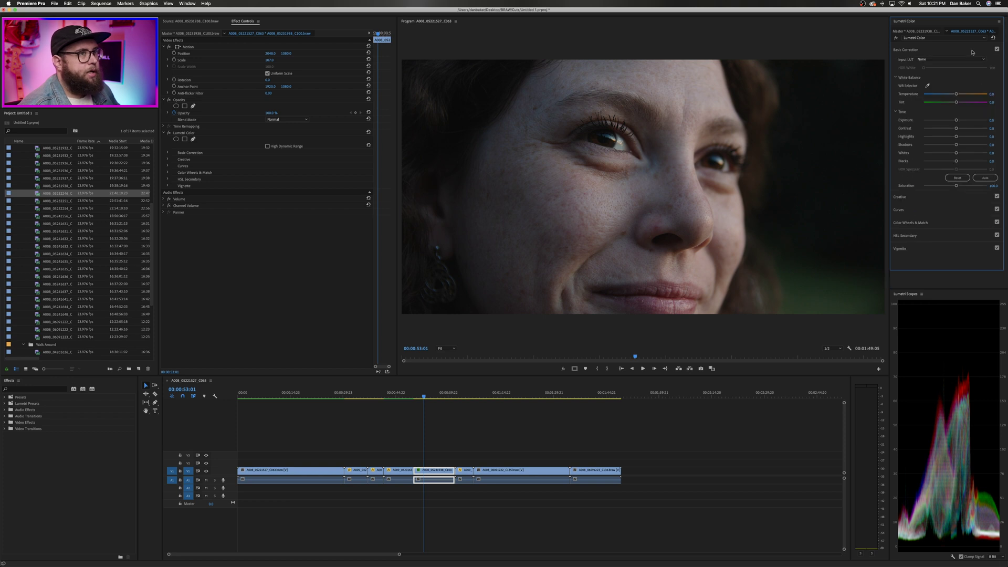
# Toggle the Lumetri grade off and on to compare before and after.
pyautogui.click(168, 132)
pyautogui.click(169, 133)
pyautogui.click(169, 132)
pyautogui.click(168, 133)
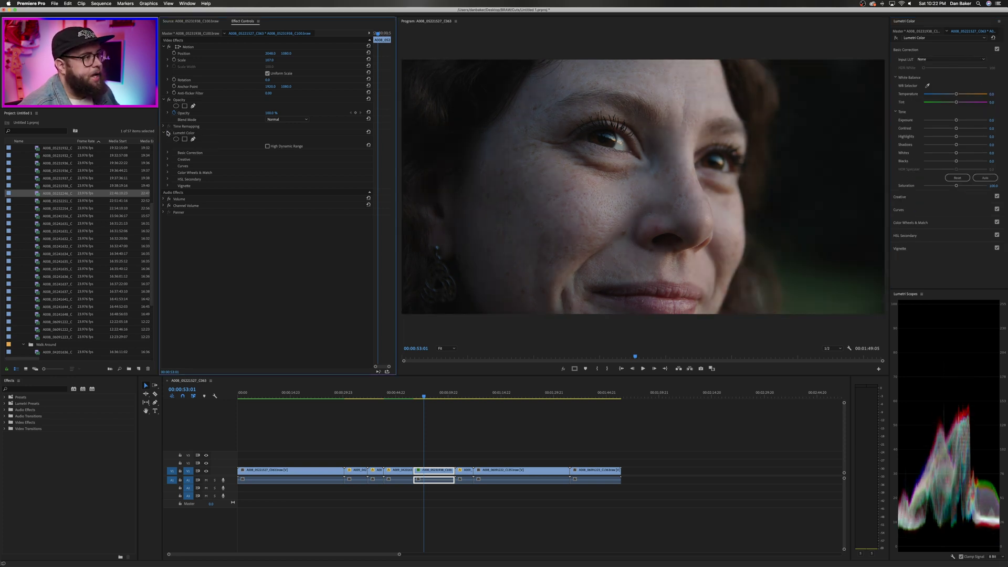
# Set Basic Correction Shadows 15, Saturation 110, Temperature 5 and Tint 2.
pyautogui.click(991, 145)
pyautogui.write('15')
pyautogui.press('Tab')
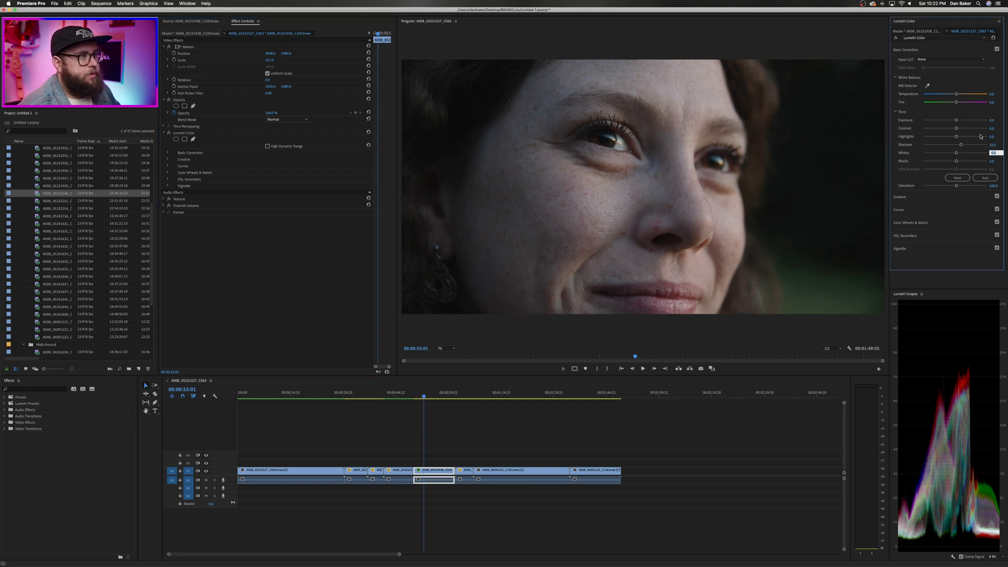
pyautogui.click(991, 186)
pyautogui.write('110')
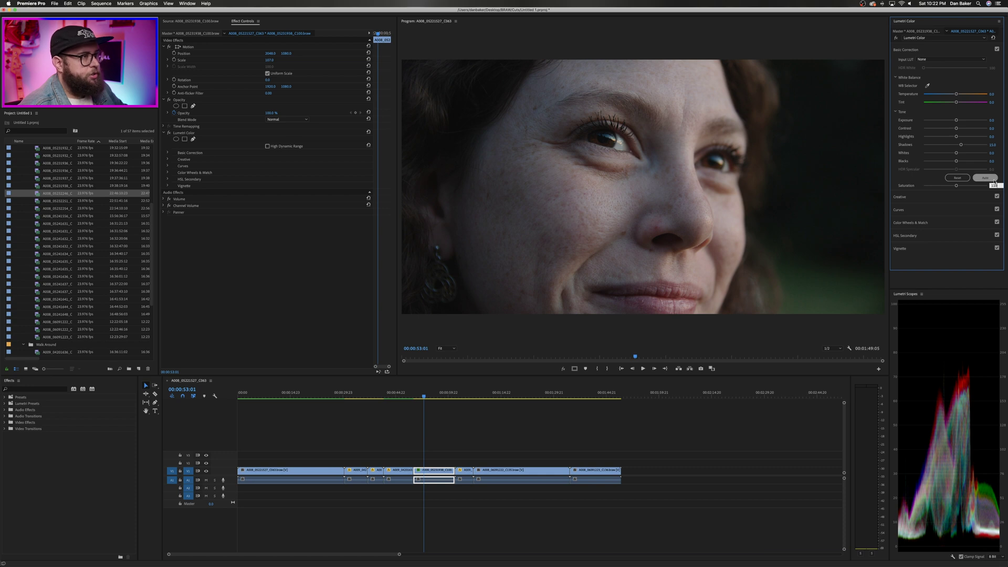
pyautogui.press('Return')
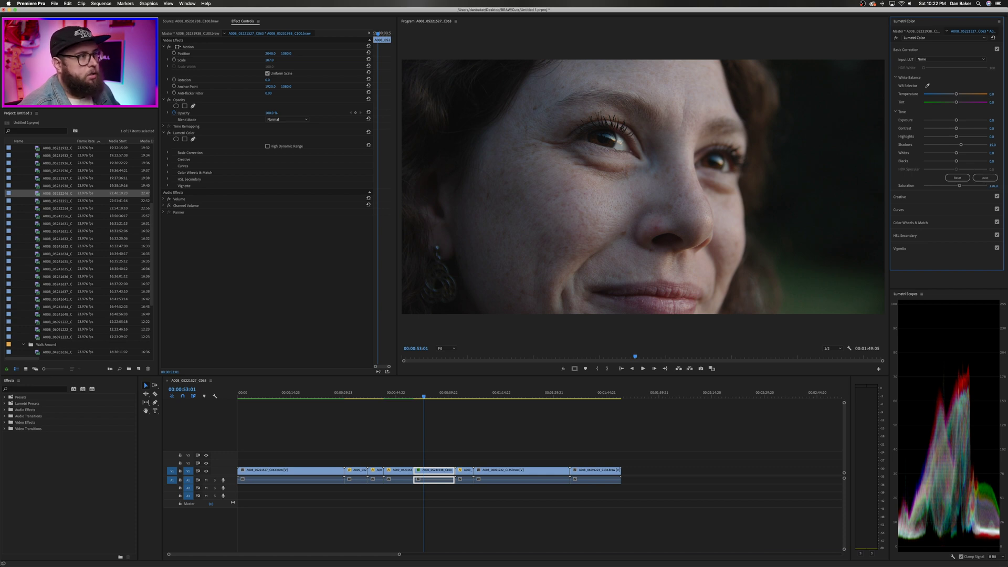
pyautogui.click(993, 95)
pyautogui.write('5')
pyautogui.press('Tab')
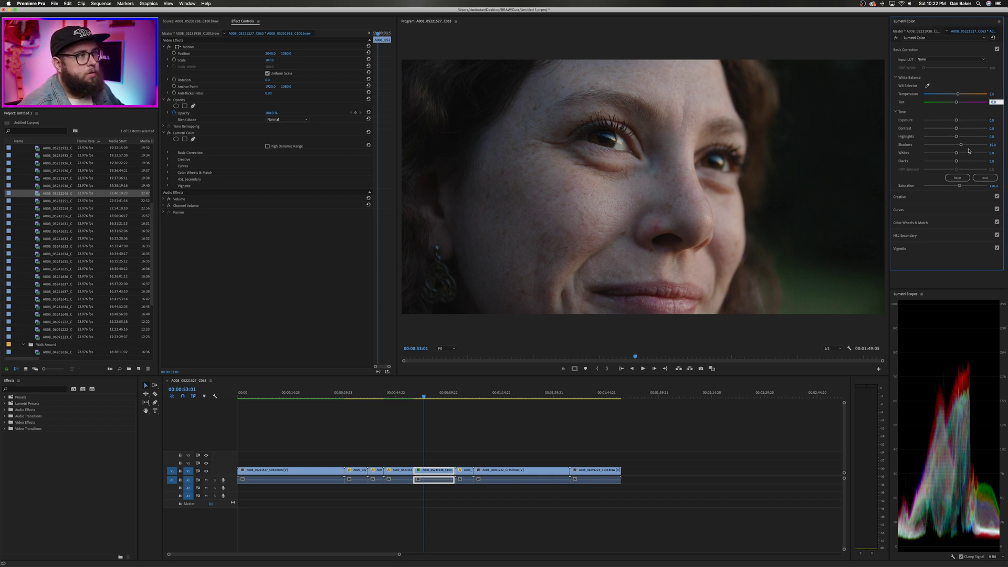
pyautogui.write('2')
pyautogui.press('Return')
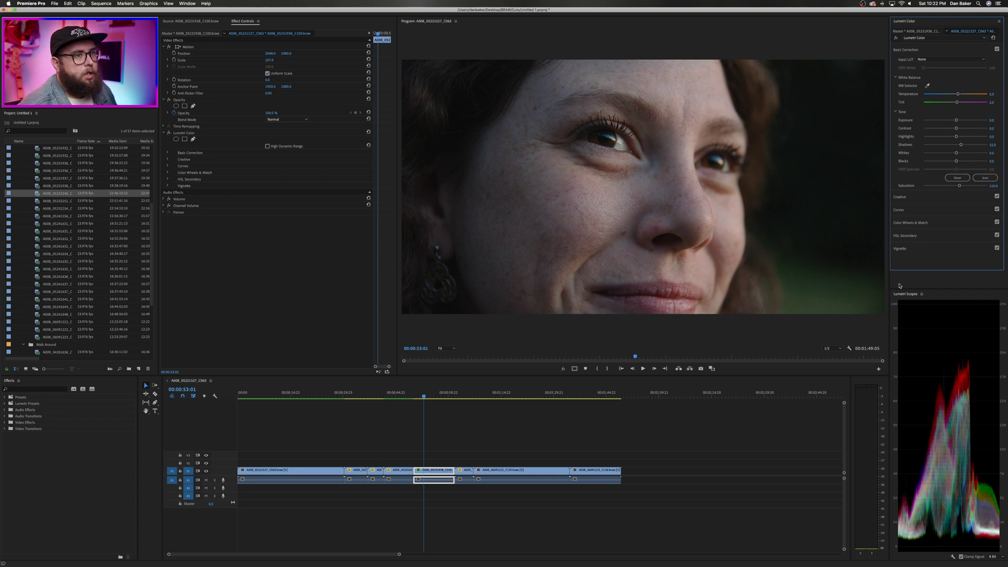
# Set Faded Film to 15 in the Creative section.
pyautogui.click(946, 199)
pyautogui.click(993, 153)
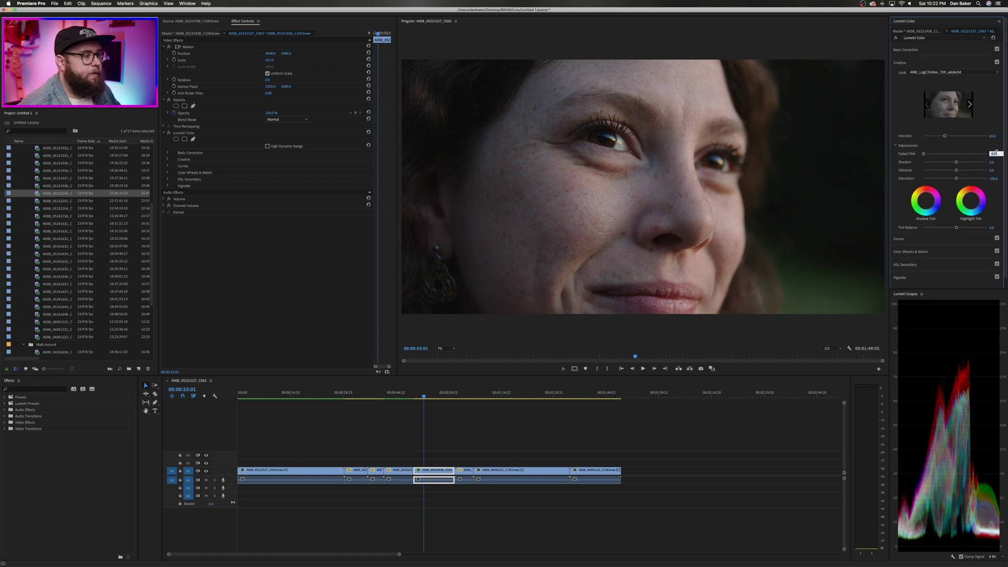
pyautogui.write('15')
pyautogui.press('Tab')
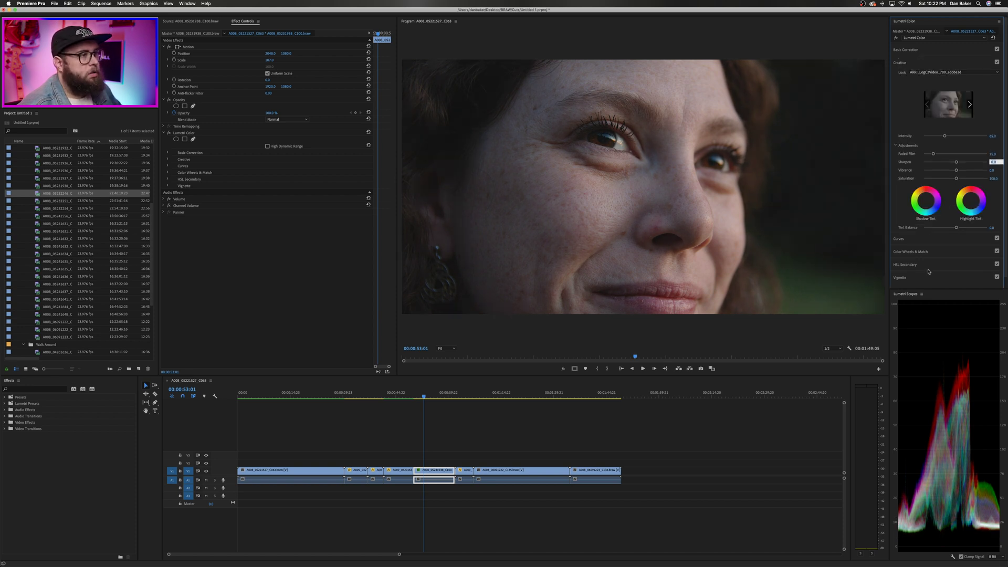
pyautogui.press('Return')
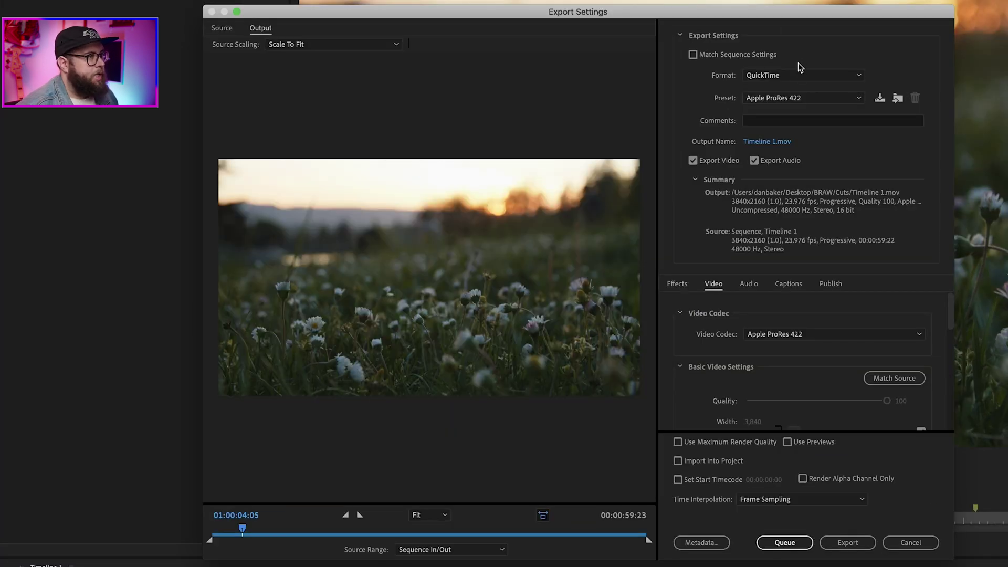
# Keep QuickTime as the export format for Timeline 1.
pyautogui.click(796, 75)
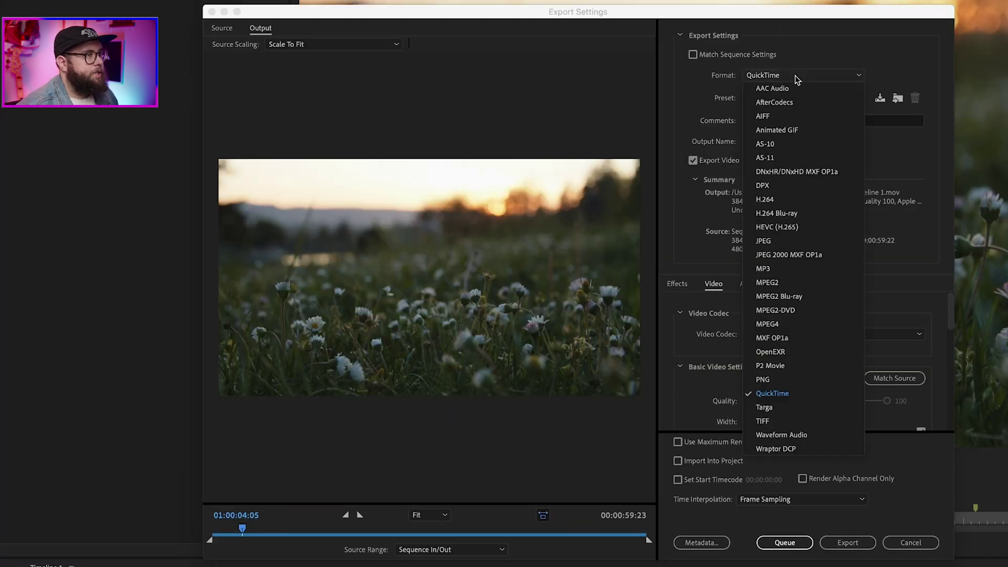
pyautogui.click(821, 51)
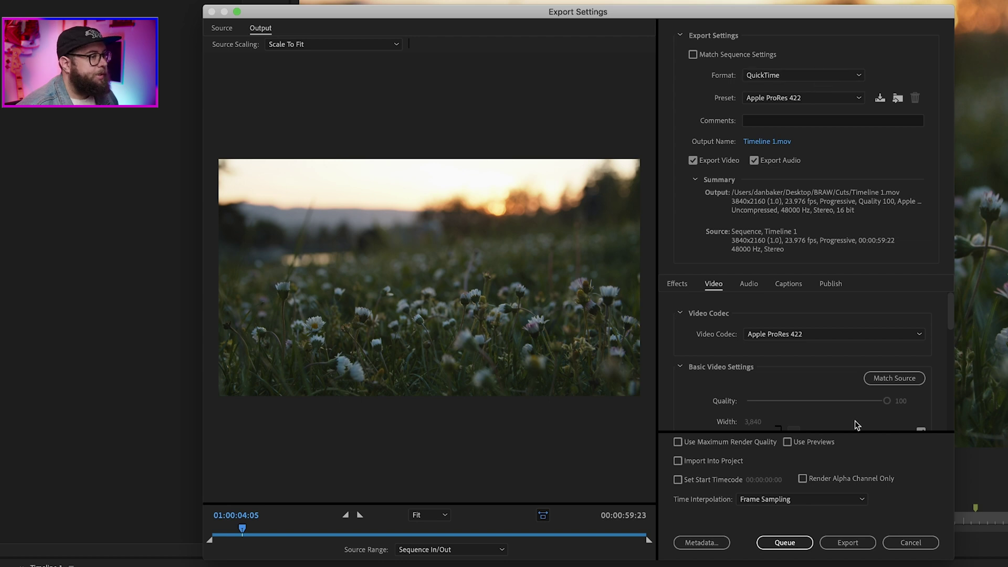